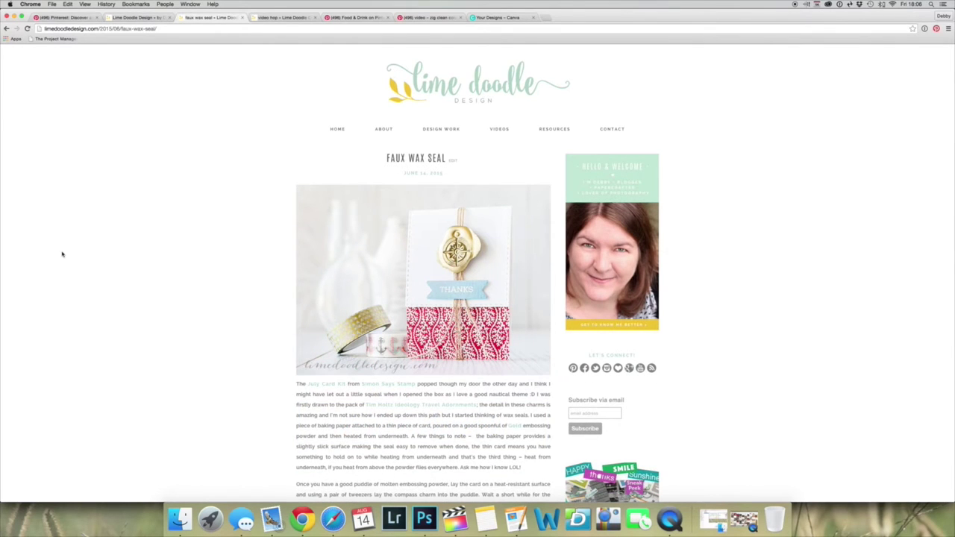
# Start pinning the Faux Wax Seal card photo from the Lime Doodle Design blog post.
pyautogui.moveTo(403, 211)
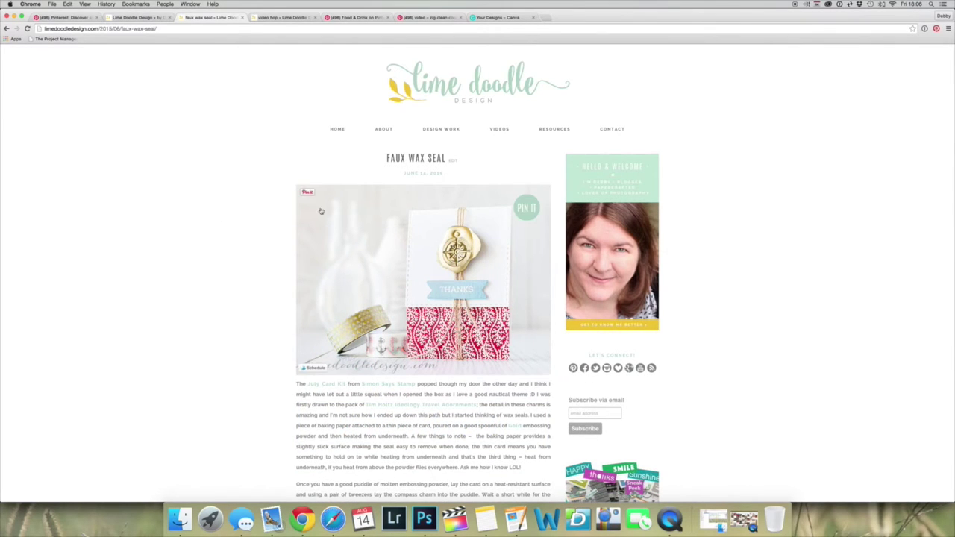
pyautogui.click(527, 209)
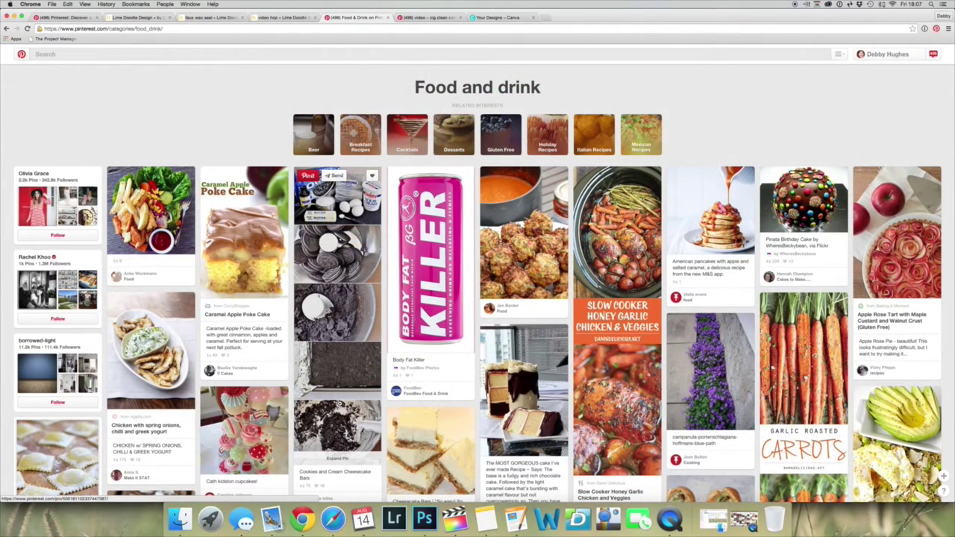
# Scroll down through the Pinterest Food and drink feed.
pyautogui.scroll(-2, 356, 398)
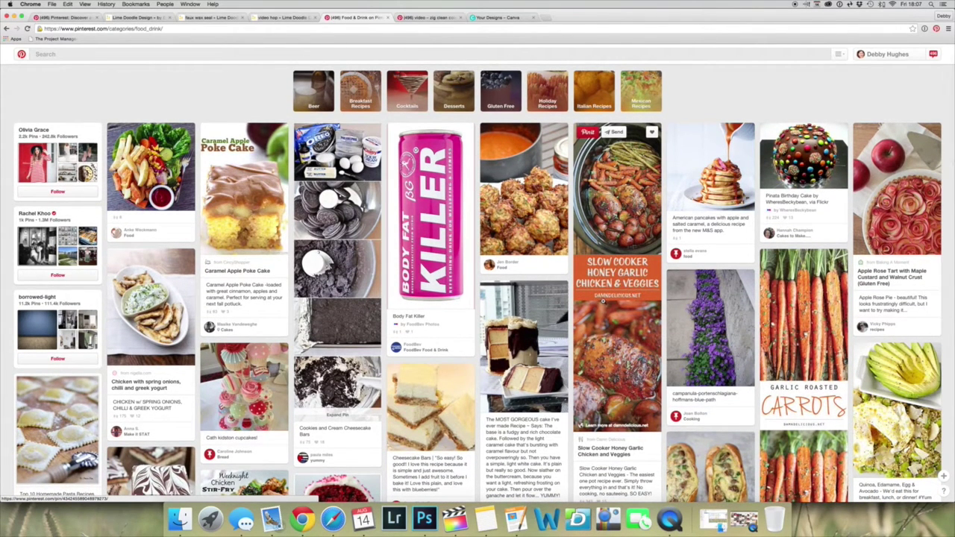
pyautogui.scroll(-2, 618, 373)
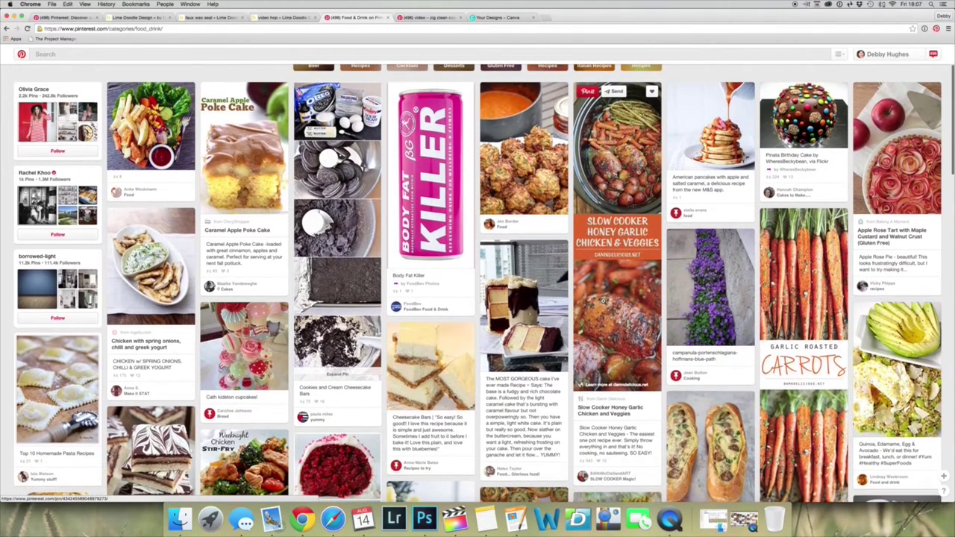
pyautogui.scroll(-4, 618, 373)
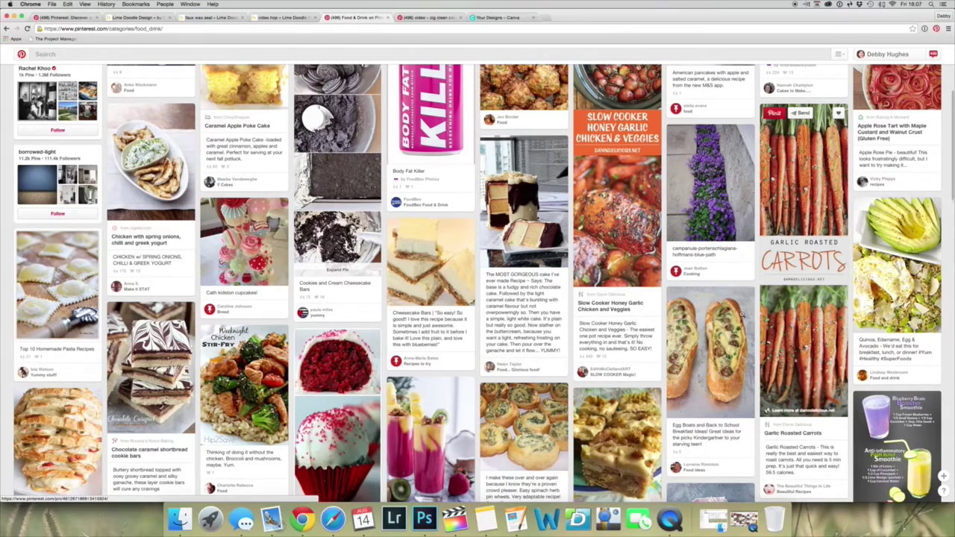
pyautogui.scroll(-4, 404, 321)
pyautogui.scroll(-8, 404, 321)
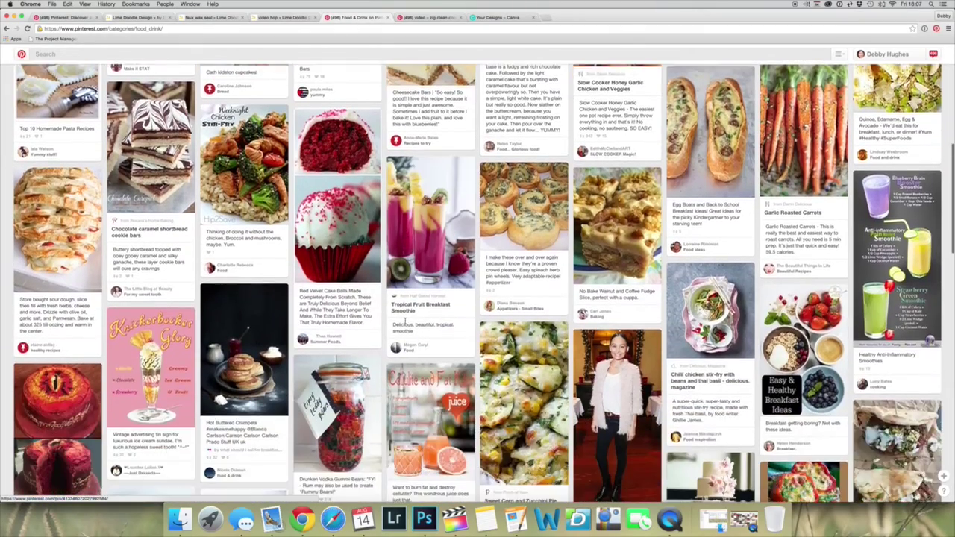
pyautogui.scroll(-7, 404, 323)
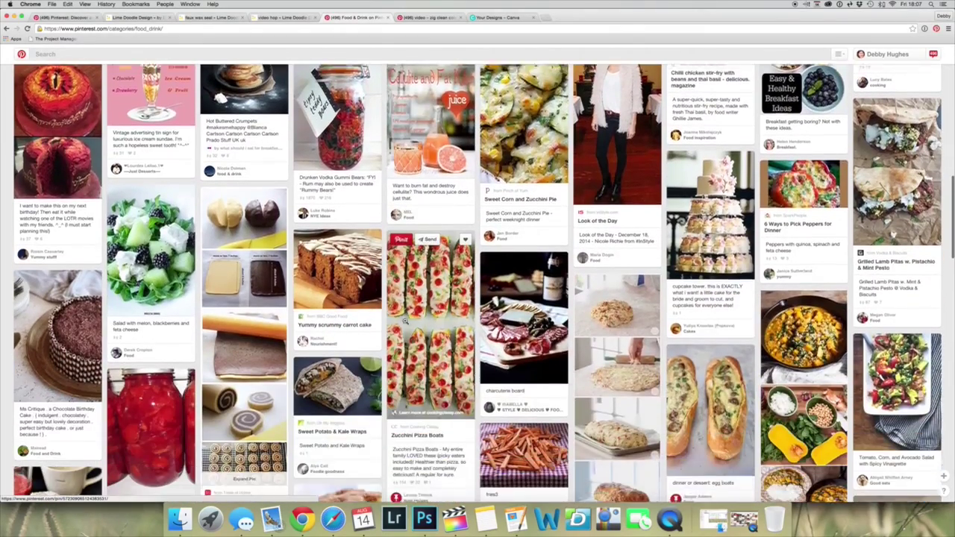
pyautogui.scroll(-8, 404, 323)
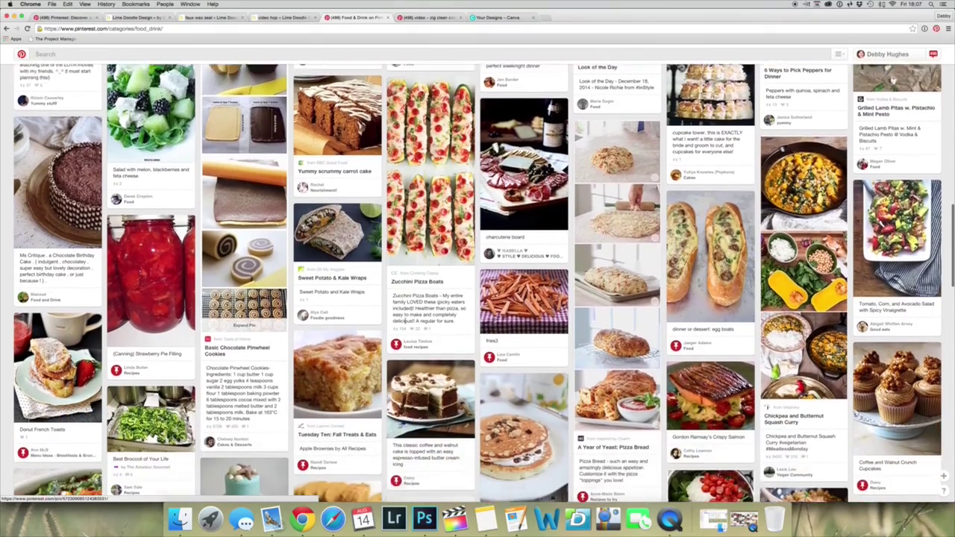
pyautogui.scroll(-4, 404, 321)
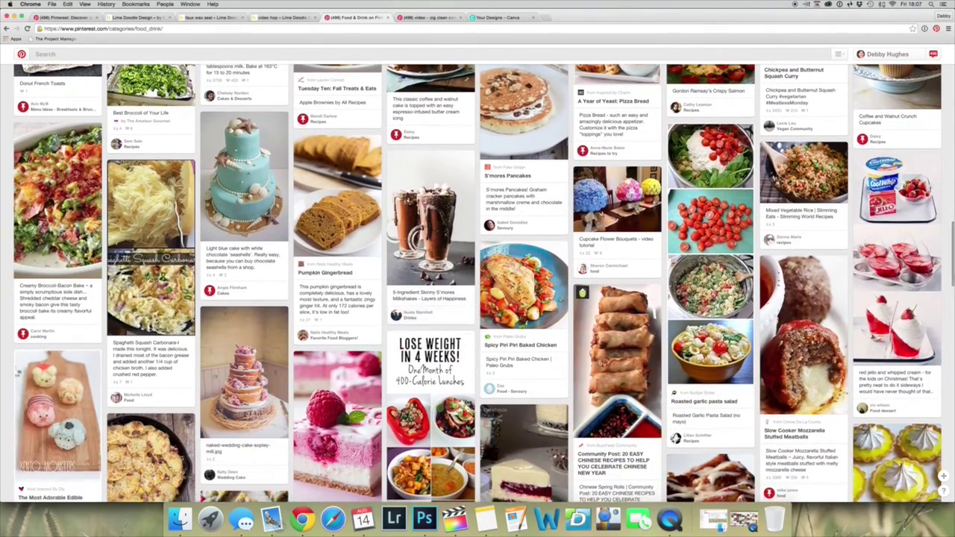
pyautogui.moveTo(696, 191)
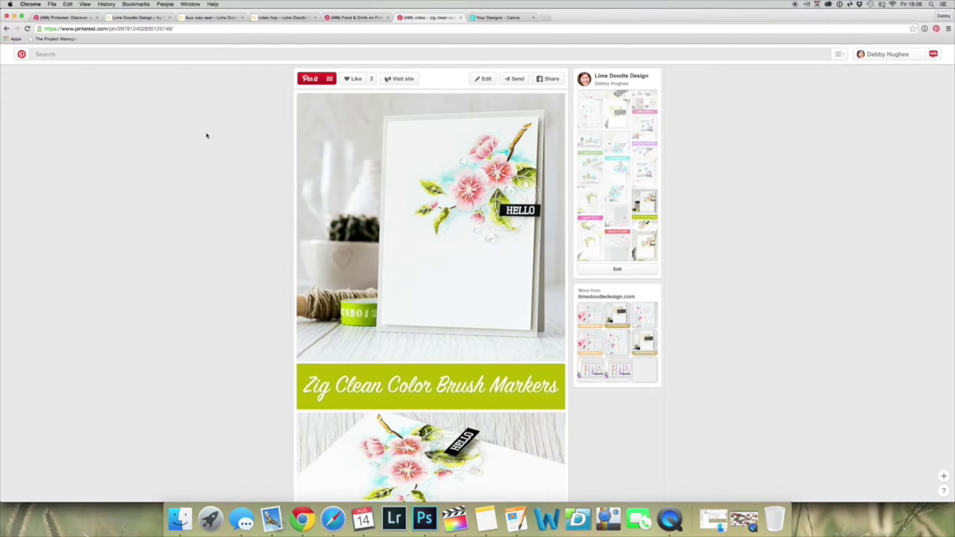
# Scroll down and back up through the full tall Zig Clean Color Brush Markers pin.
pyautogui.scroll(-5, 206, 135)
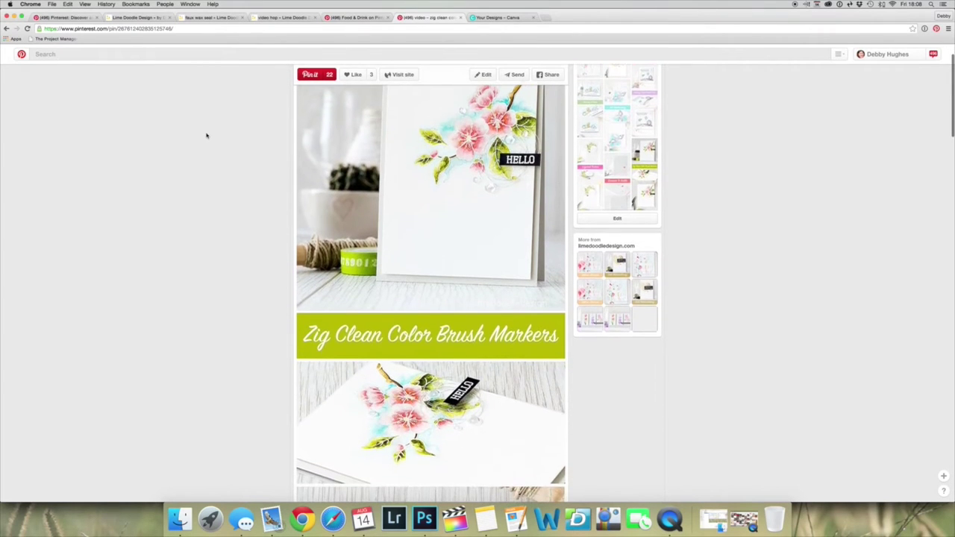
pyautogui.scroll(-8, 206, 135)
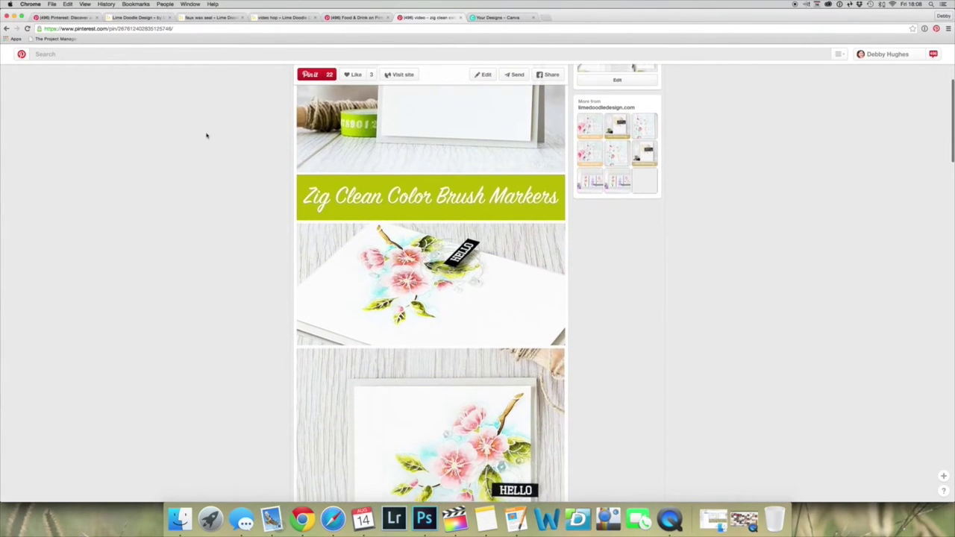
pyautogui.scroll(-5, 207, 135)
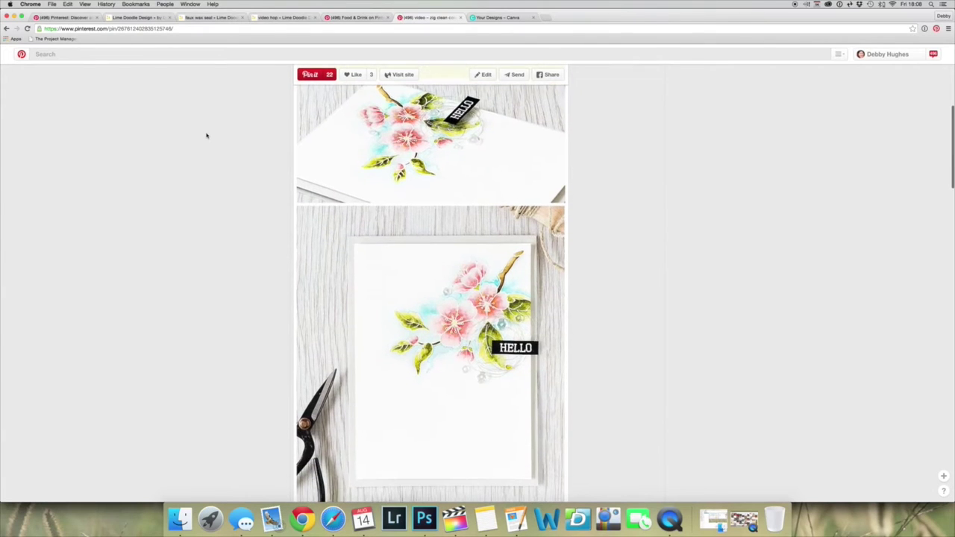
pyautogui.scroll(-2, 206, 135)
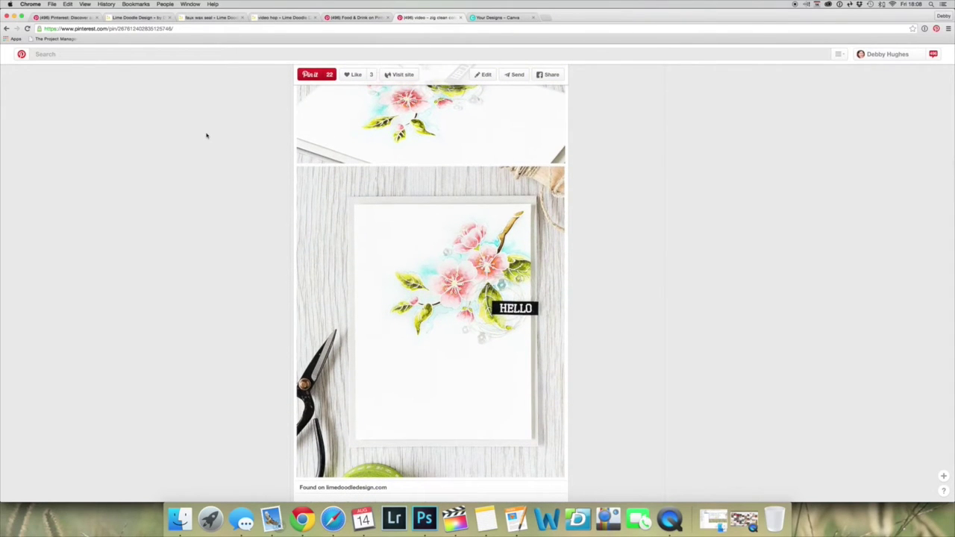
pyautogui.scroll(20, 206, 135)
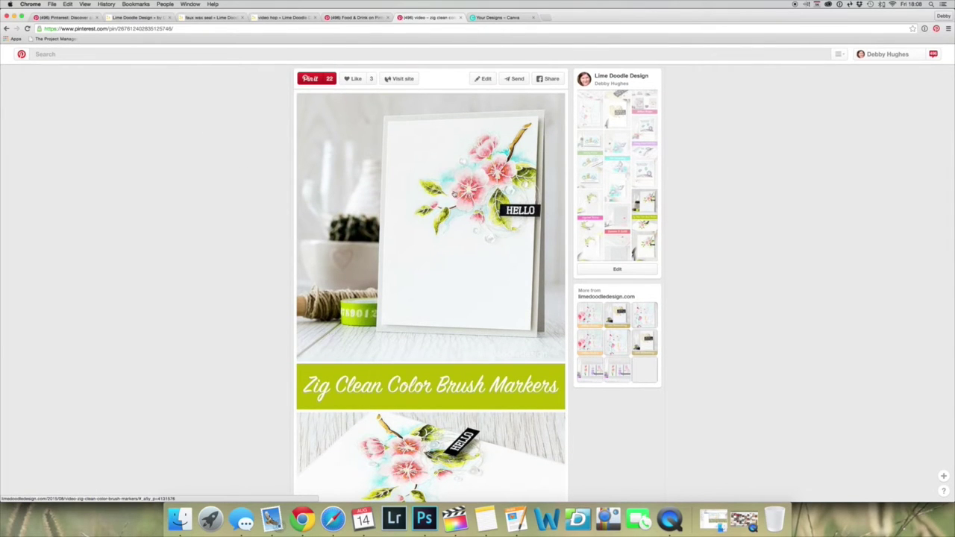
pyautogui.scroll(-6, 426, 194)
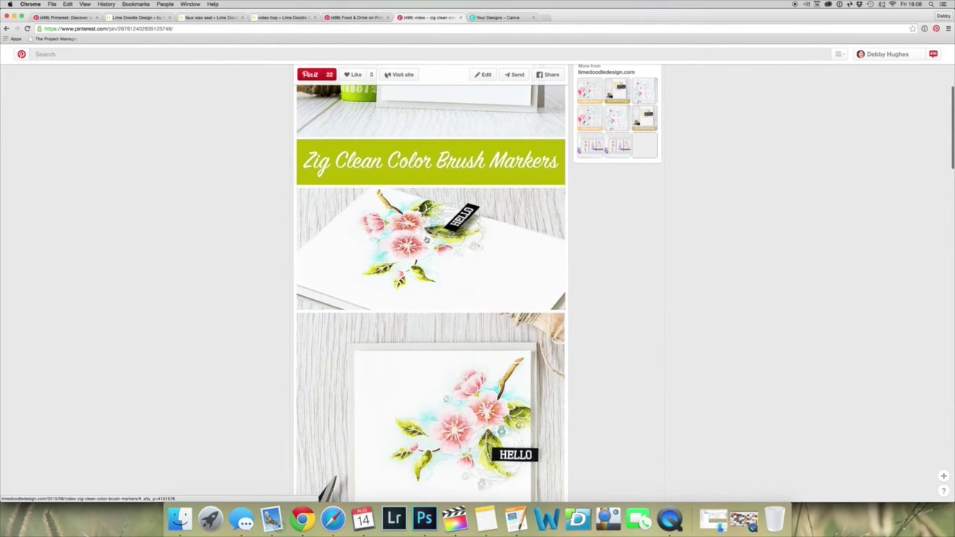
pyautogui.scroll(-3, 426, 237)
pyautogui.scroll(4, 429, 294)
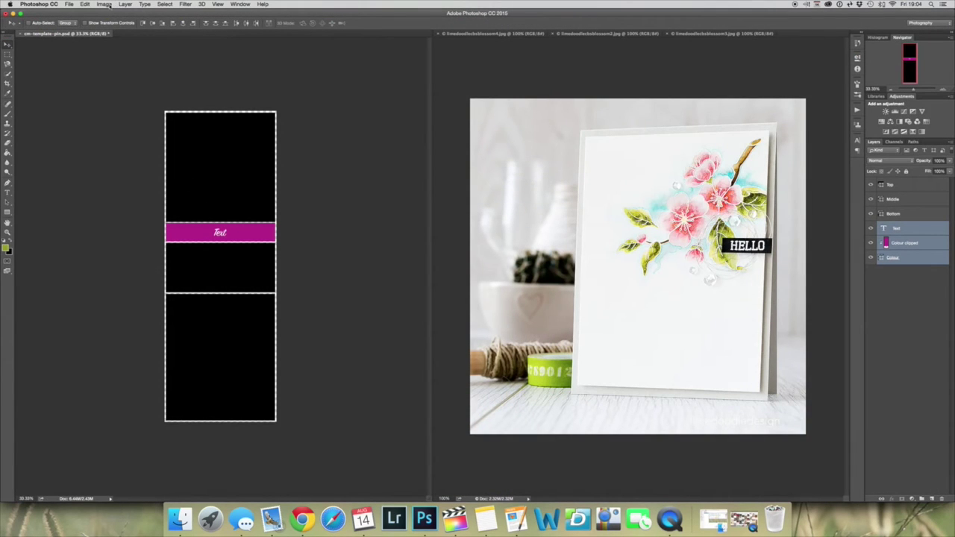
# Confirm the template is 900 × 2500 px in Image Size, then bring limedoodlecbsblossom2.jpg forward.
pyautogui.click(106, 5)
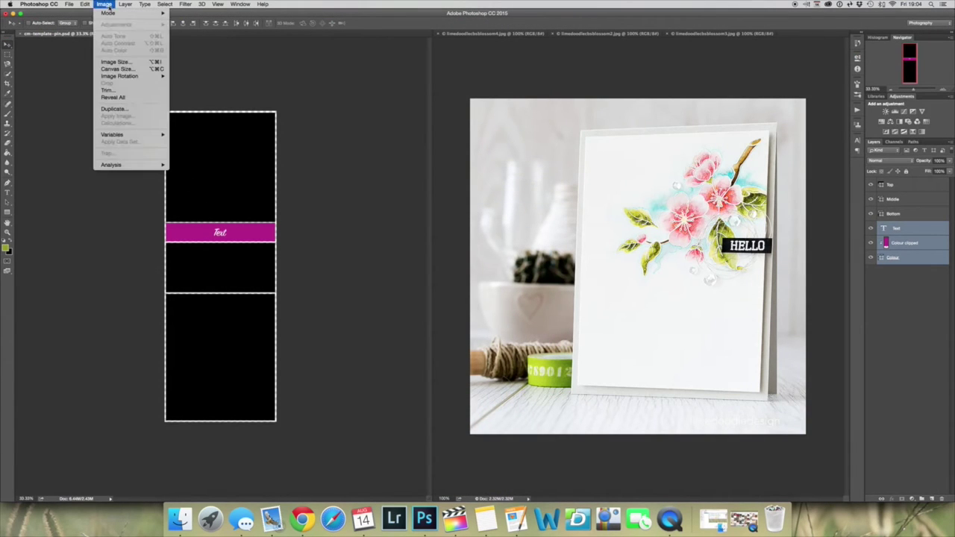
pyautogui.click(118, 62)
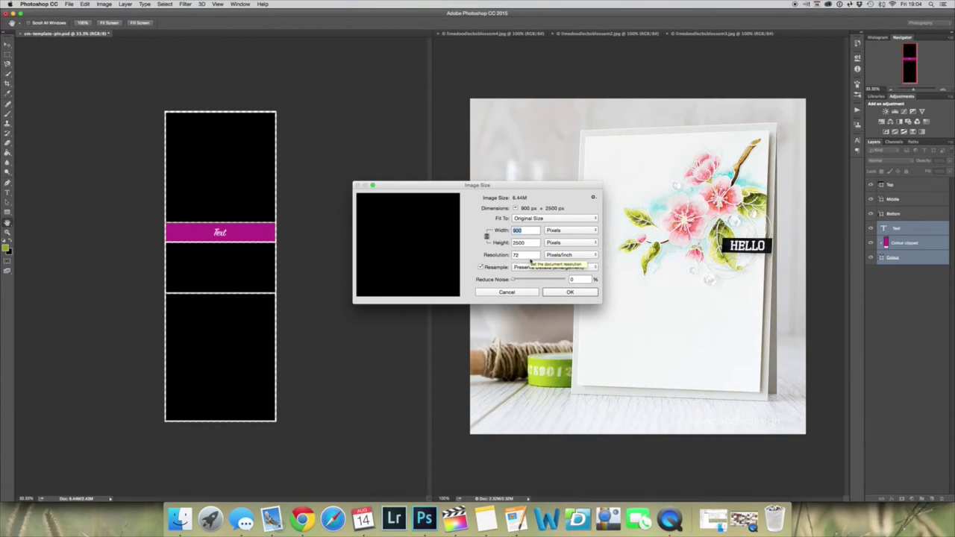
pyautogui.click(506, 292)
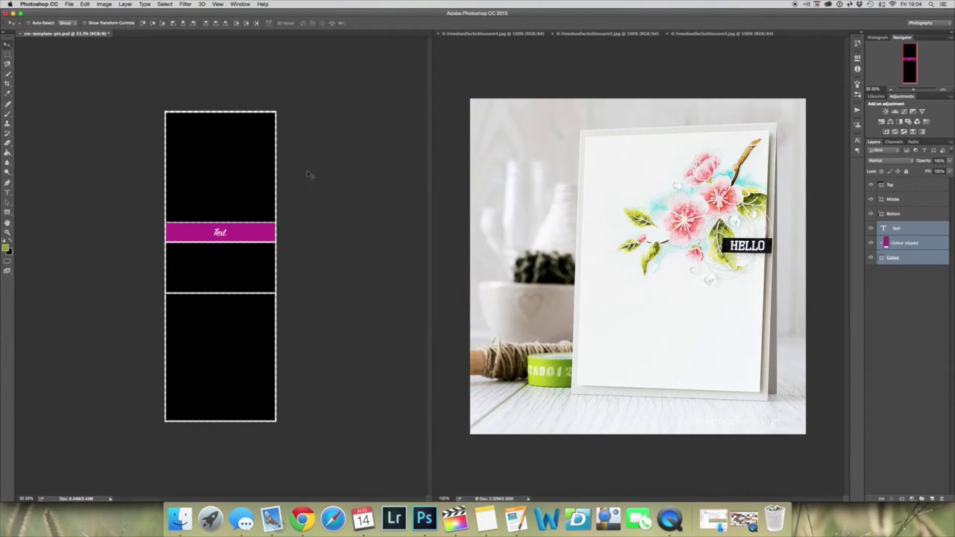
pyautogui.click(593, 33)
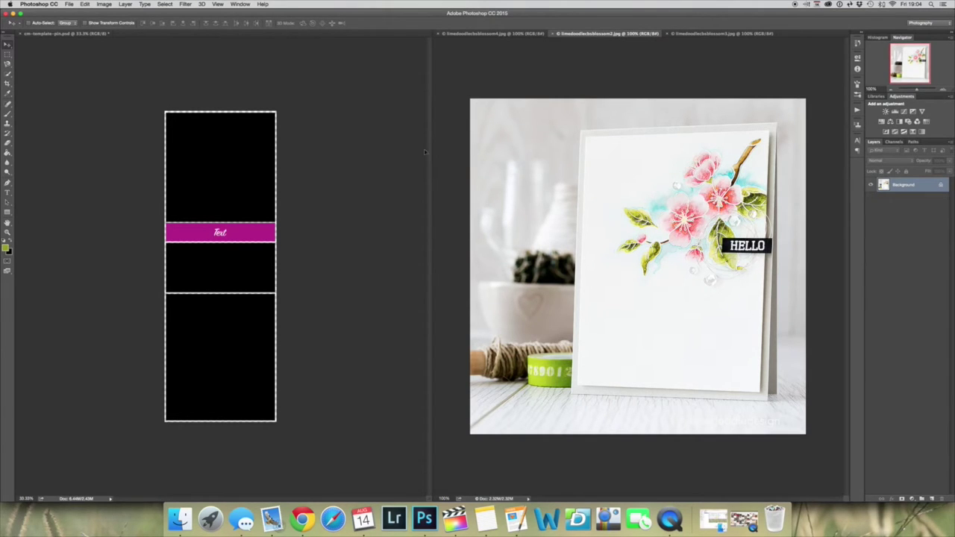
# Copy the blossom2 photo into the template above Top, clip it, and fit it to the top box.
pyautogui.moveTo(240, 158); pyautogui.dragTo(228, 161)
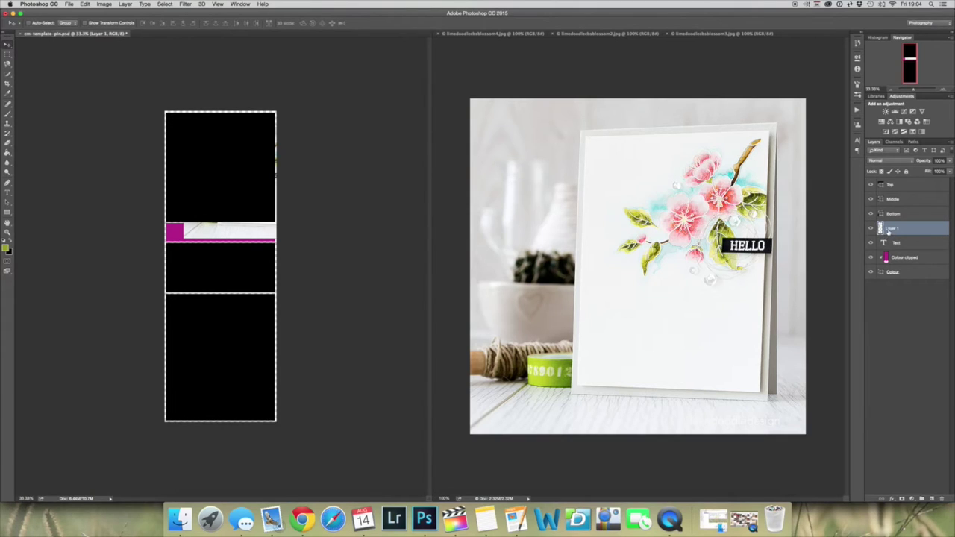
pyautogui.moveTo(890, 231); pyautogui.dragTo(871, 183)
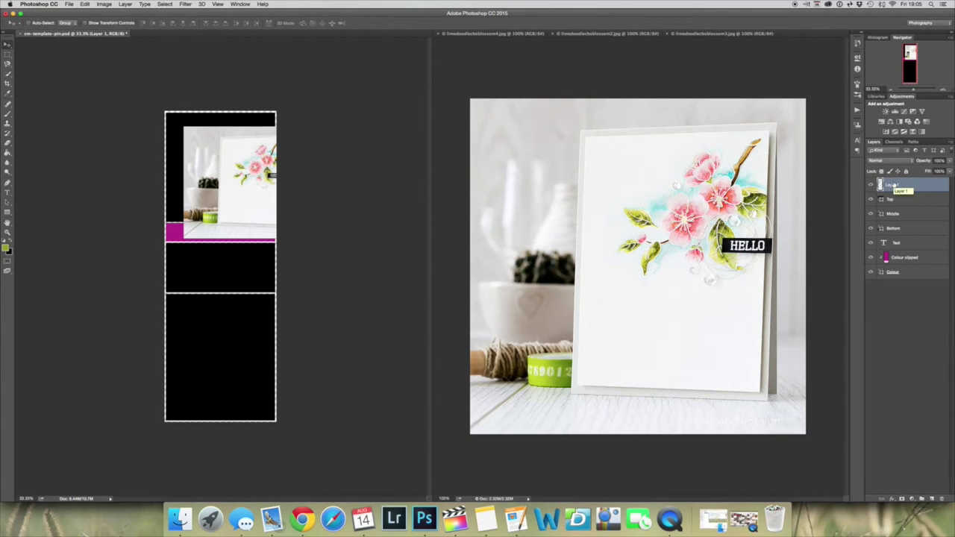
pyautogui.rightClick(895, 185)
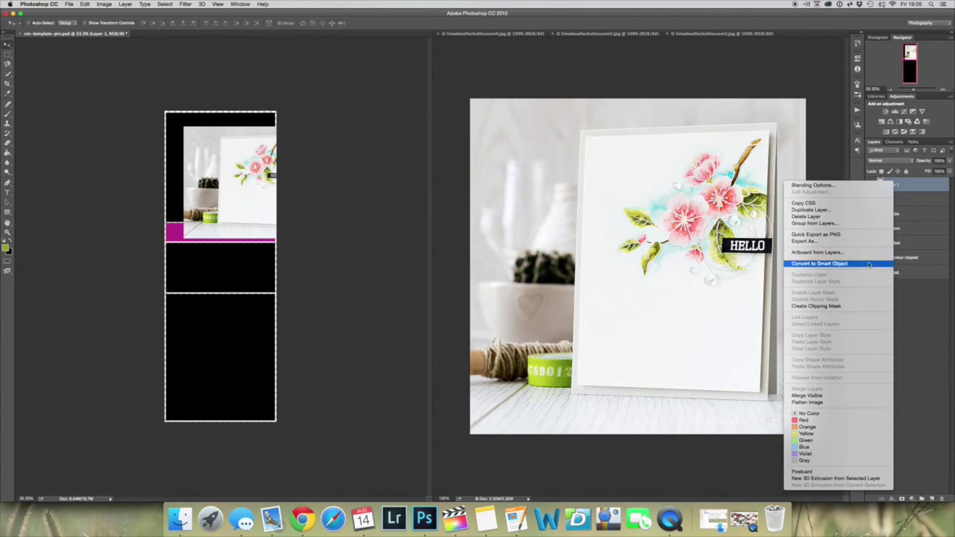
pyautogui.click(860, 307)
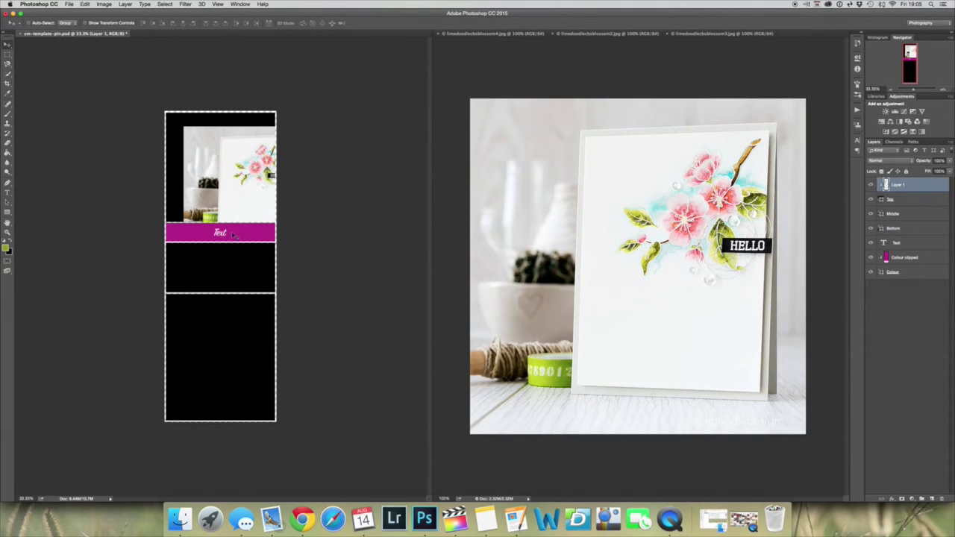
pyautogui.moveTo(248, 210); pyautogui.dragTo(226, 193)
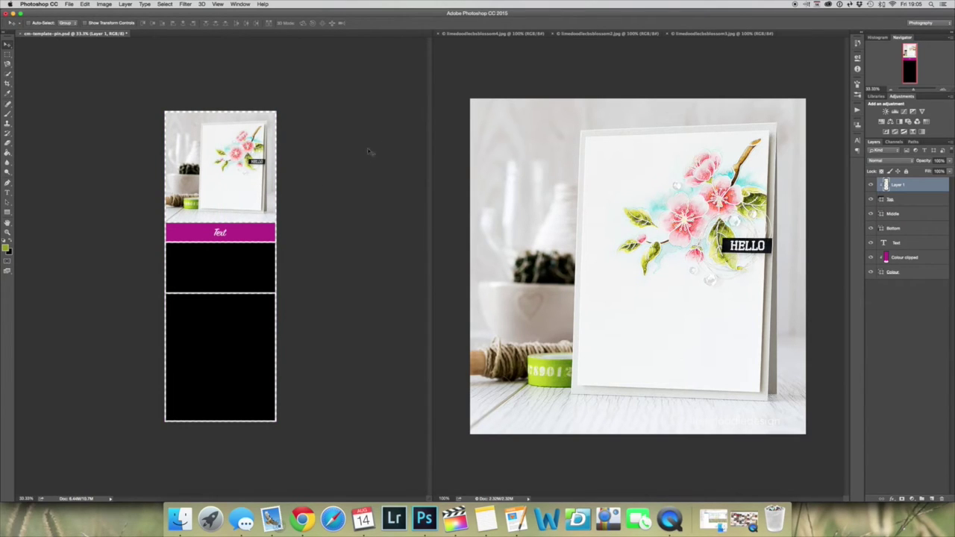
pyautogui.click(501, 34)
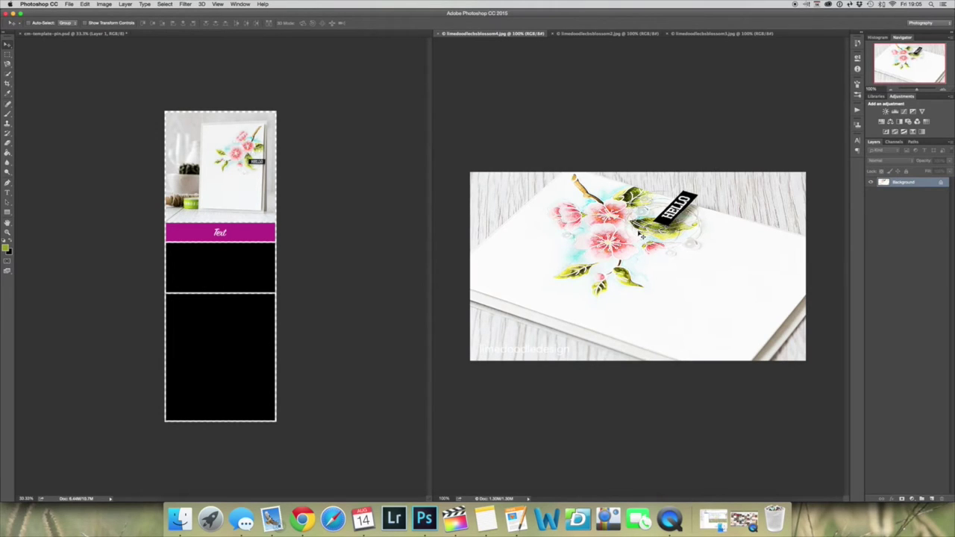
# Copy the blossom4 photo in as Layer 2 above Middle, clip it, and reposition it in the box.
pyautogui.click(236, 268)
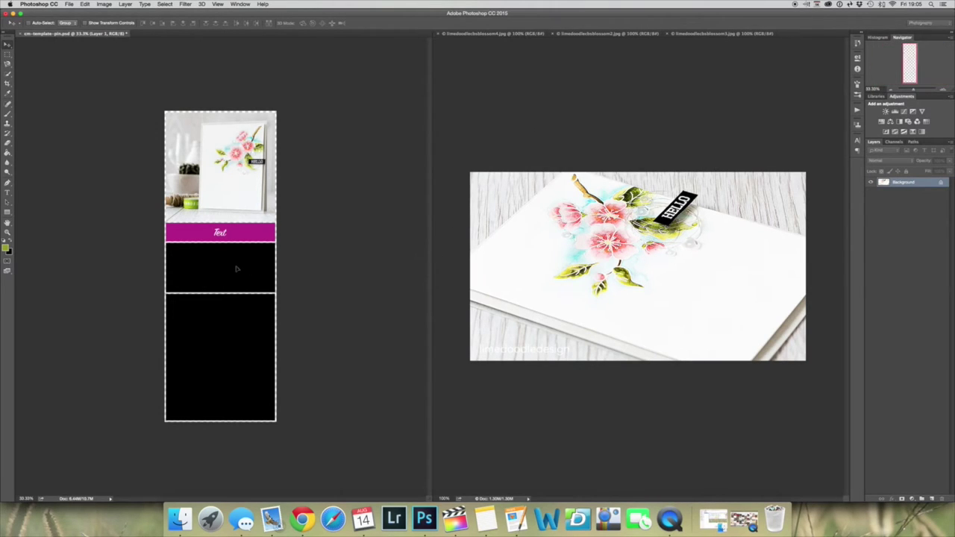
pyautogui.moveTo(236, 268); pyautogui.dragTo(236, 270)
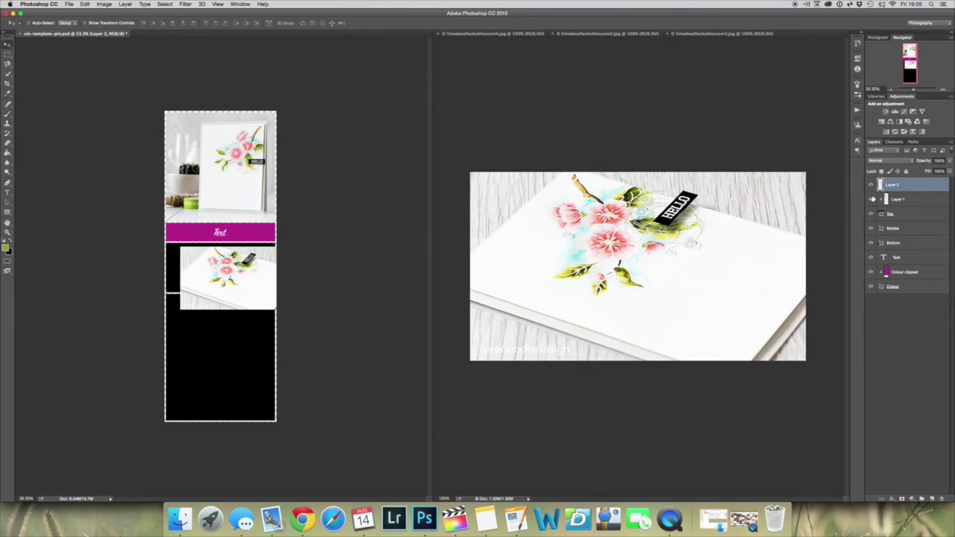
pyautogui.moveTo(891, 186); pyautogui.dragTo(888, 221)
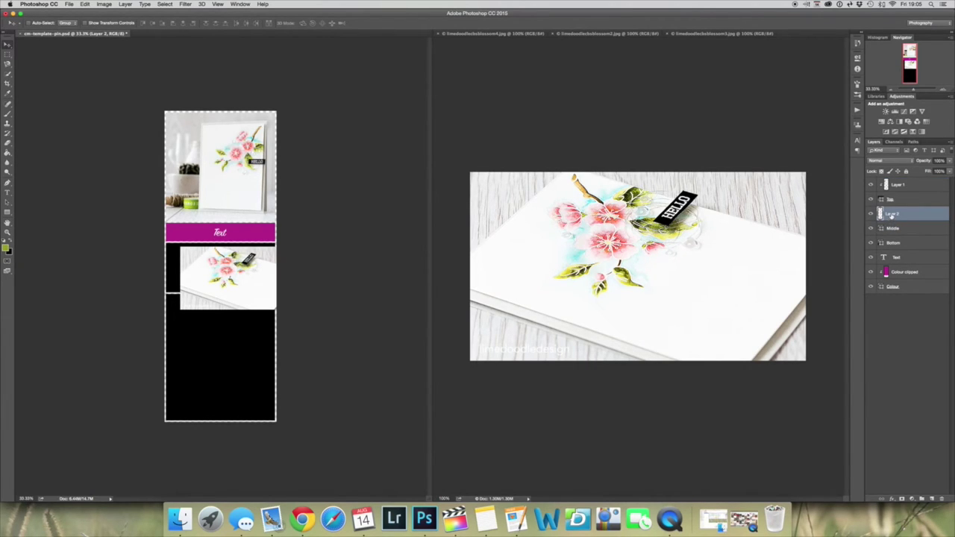
pyautogui.rightClick(889, 221)
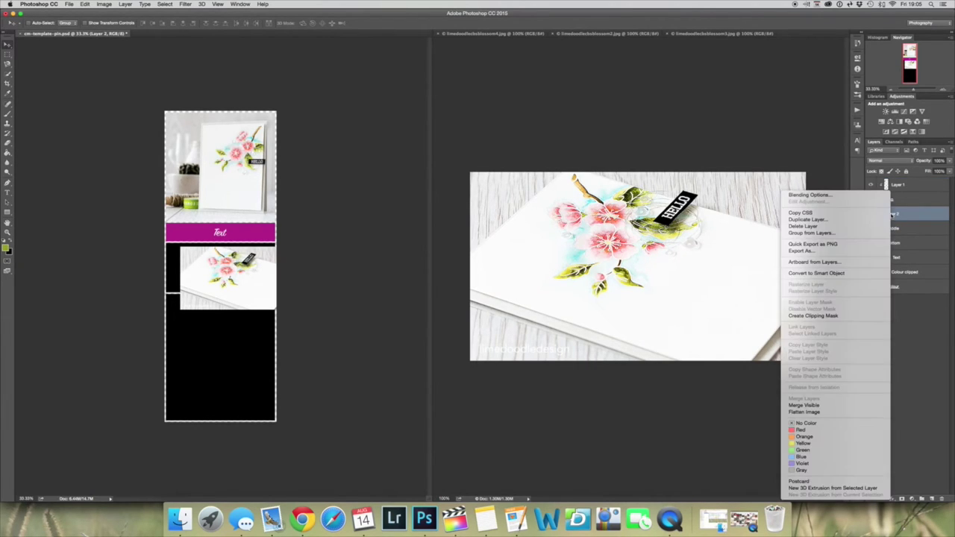
pyautogui.click(845, 316)
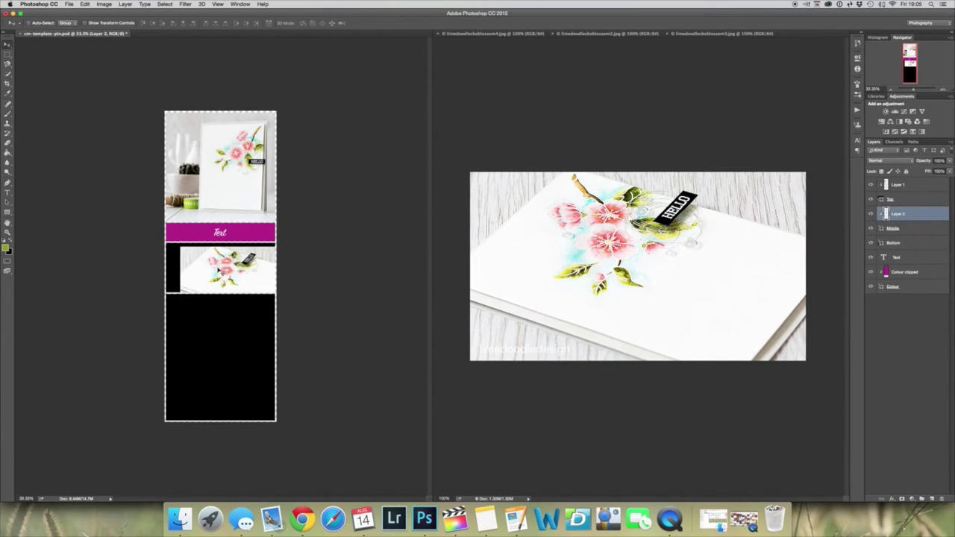
pyautogui.moveTo(215, 272); pyautogui.dragTo(198, 261)
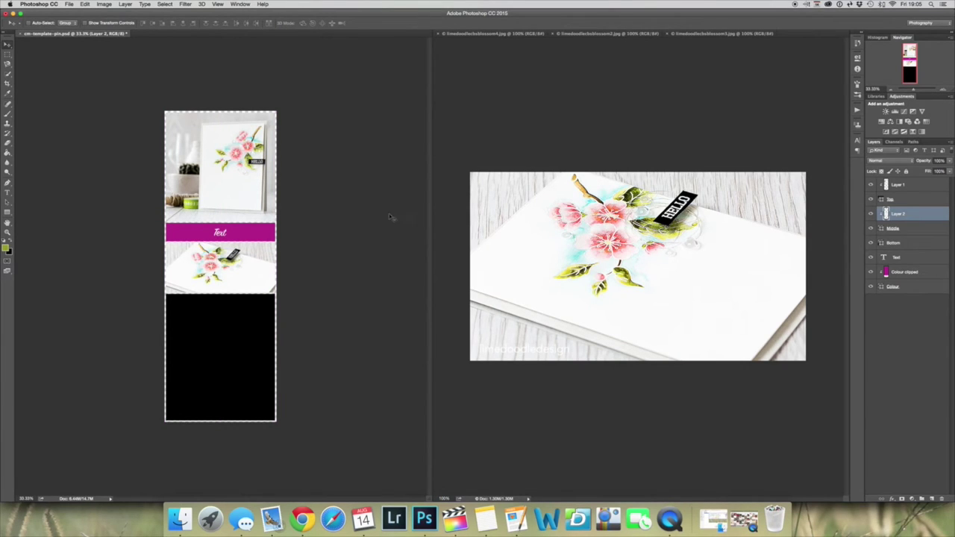
# Bring the blossom3 photo in above Bottom, clip it, and shift it right so the scissors show.
pyautogui.click(697, 35)
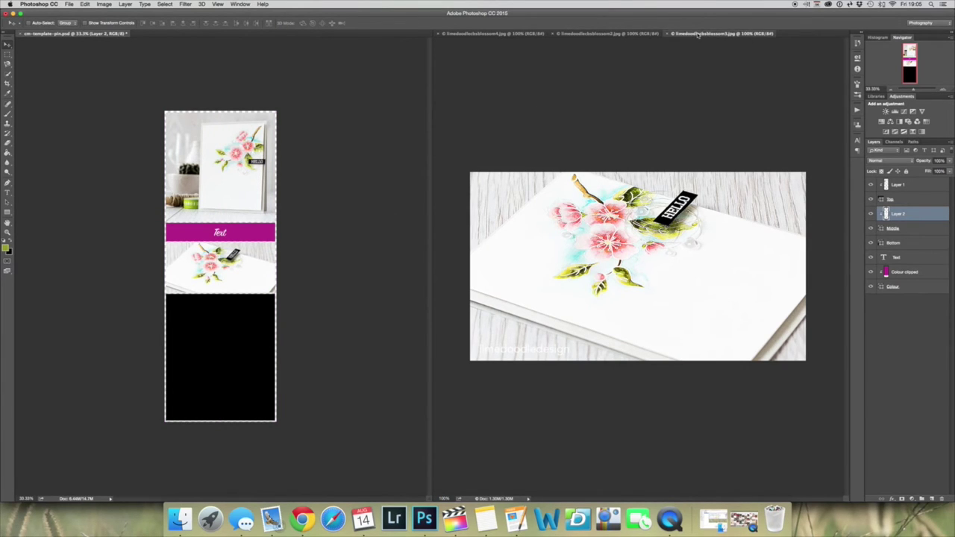
pyautogui.moveTo(804, 200); pyautogui.dragTo(663, 211)
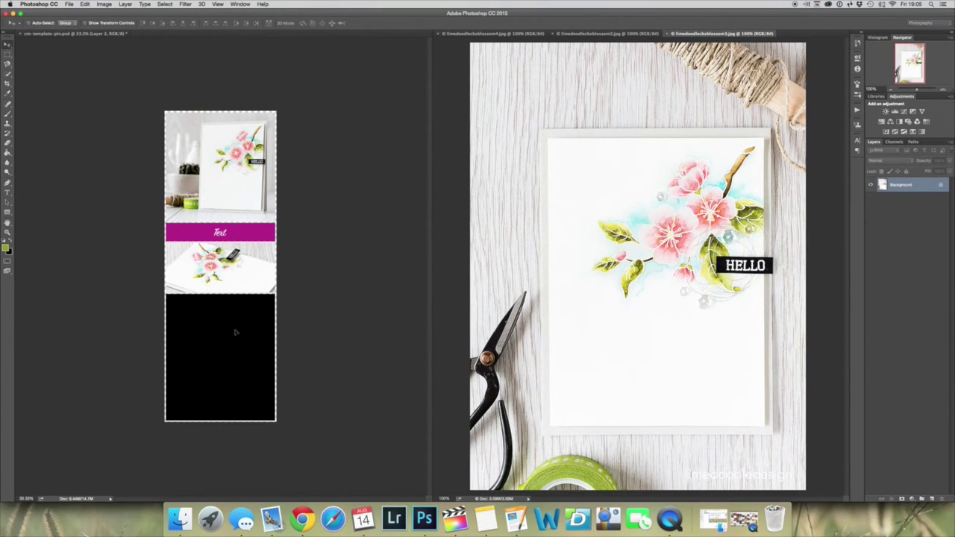
pyautogui.moveTo(234, 334); pyautogui.dragTo(253, 332)
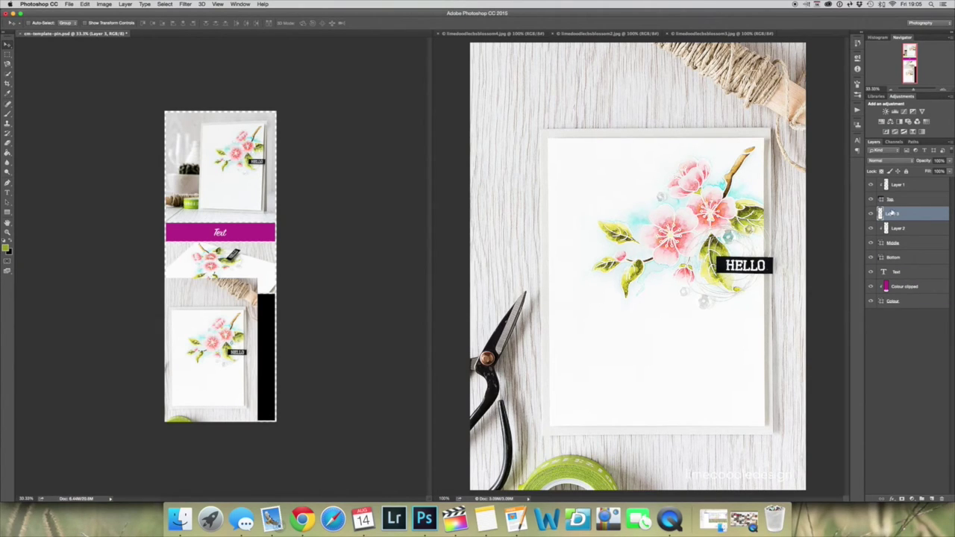
pyautogui.moveTo(894, 215); pyautogui.dragTo(897, 248)
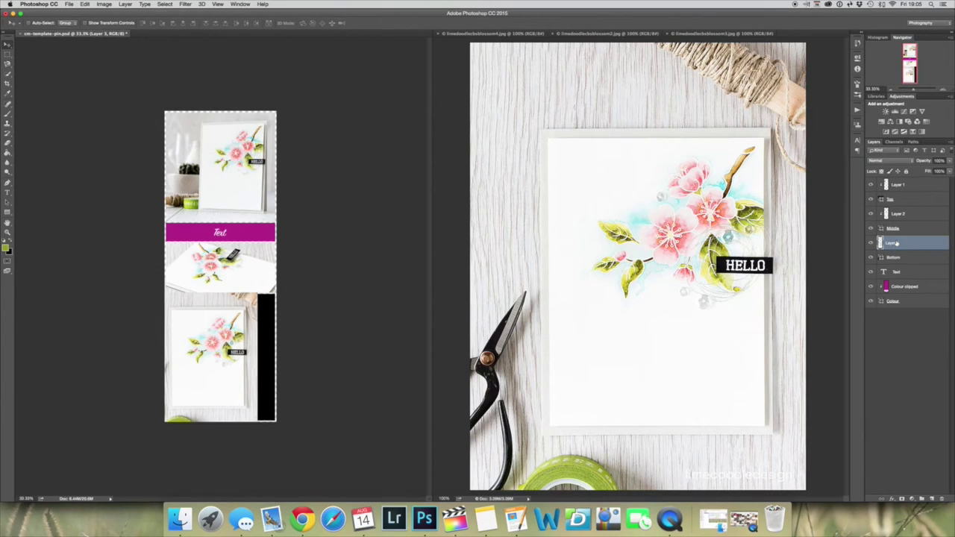
pyautogui.rightClick(896, 246)
pyautogui.click(860, 316)
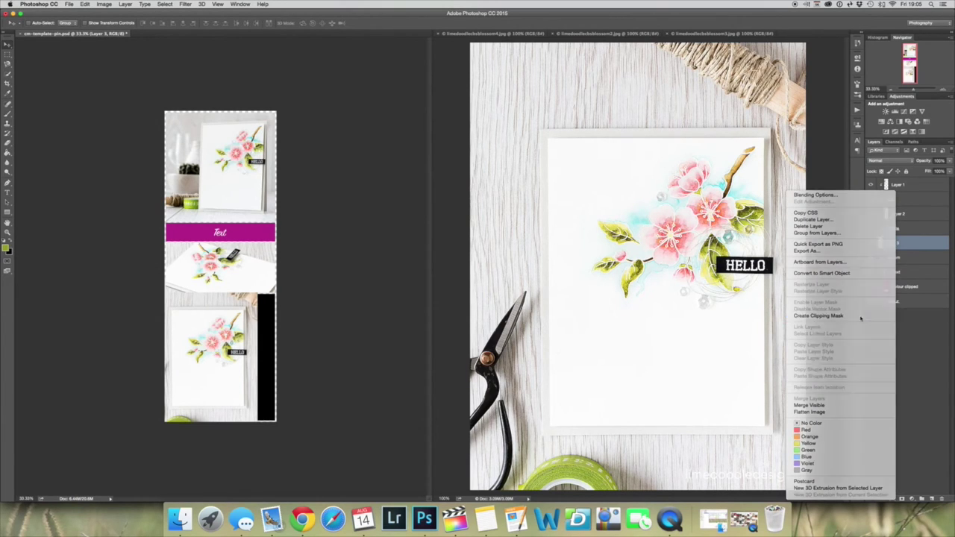
pyautogui.moveTo(221, 327); pyautogui.dragTo(242, 330)
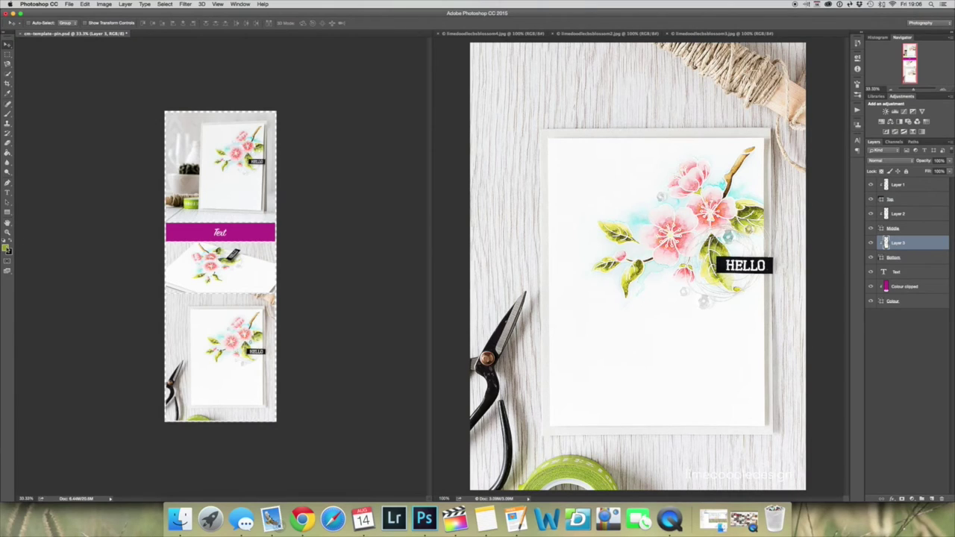
# Set the foreground colour to an olive green (#8b8610) sampled from the card photo's leaves.
pyautogui.click(6, 248)
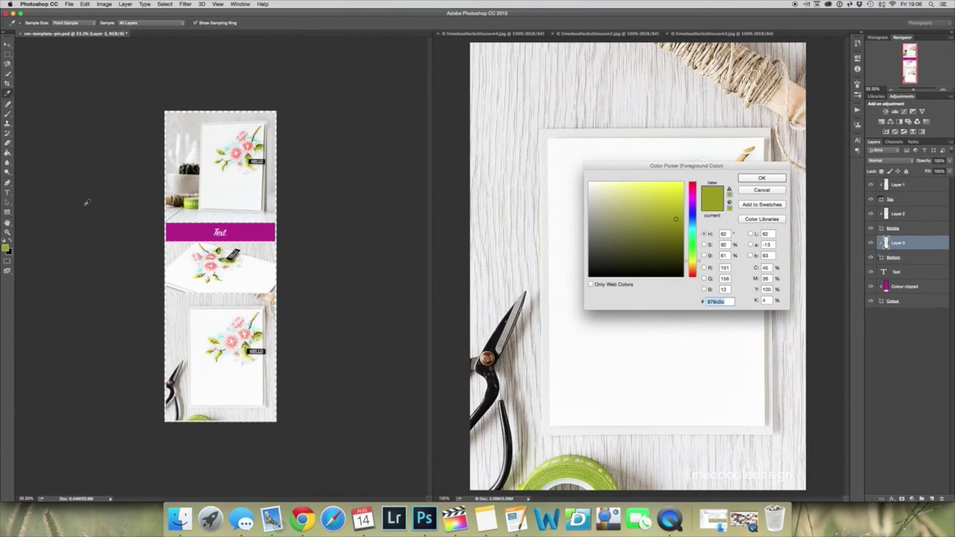
pyautogui.click(189, 169)
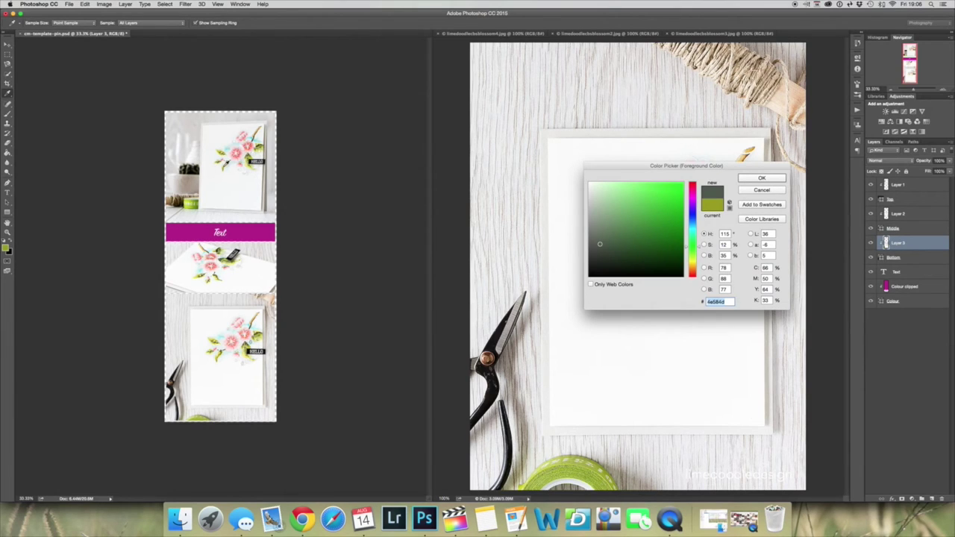
pyautogui.click(230, 166)
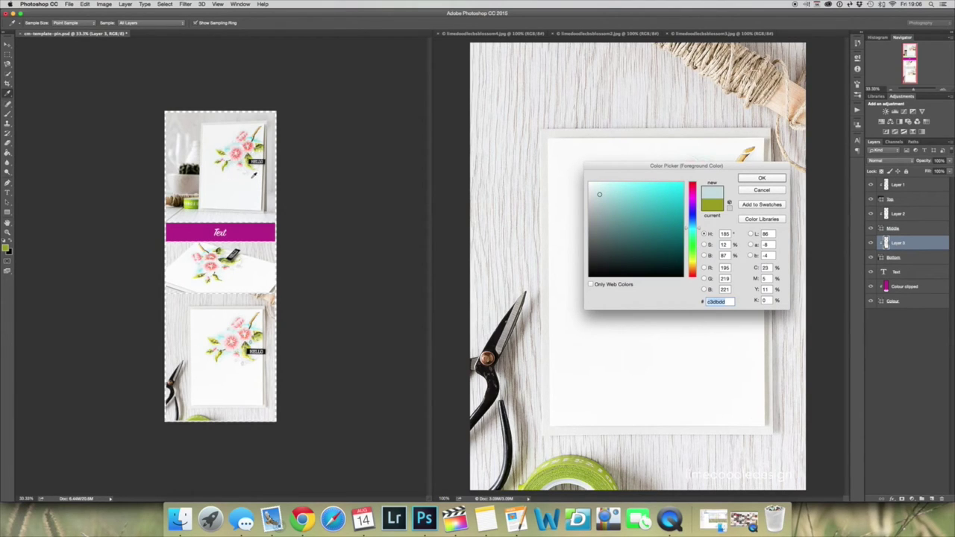
pyautogui.click(230, 268)
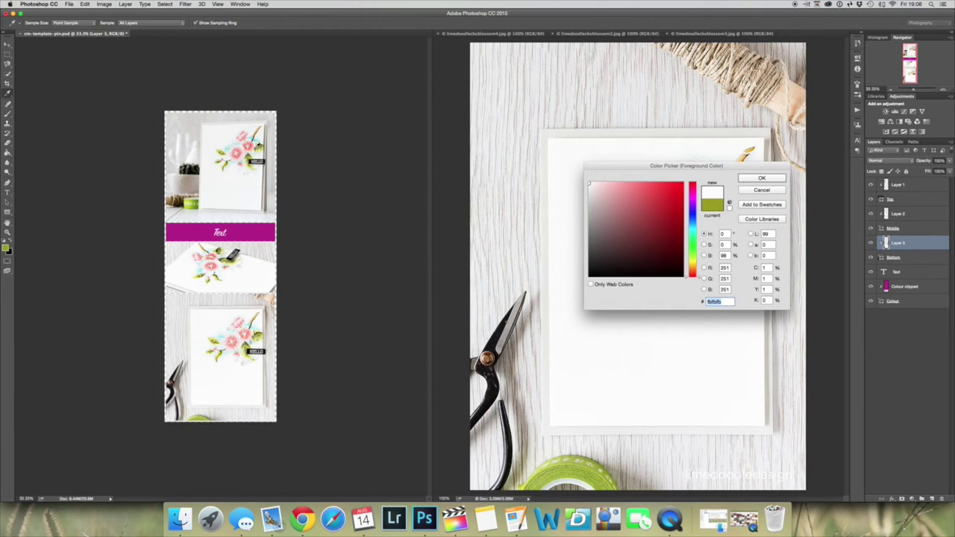
pyautogui.click(191, 202)
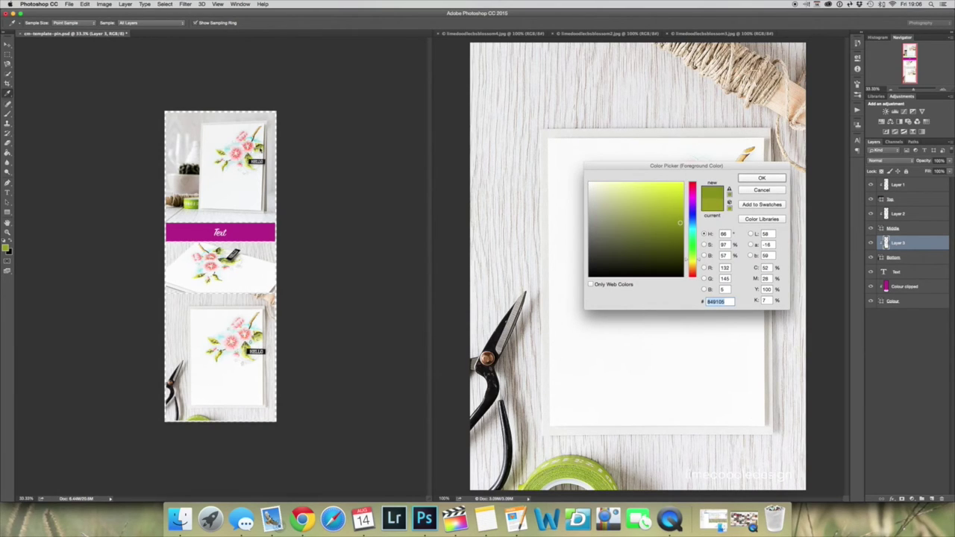
pyautogui.click(260, 154)
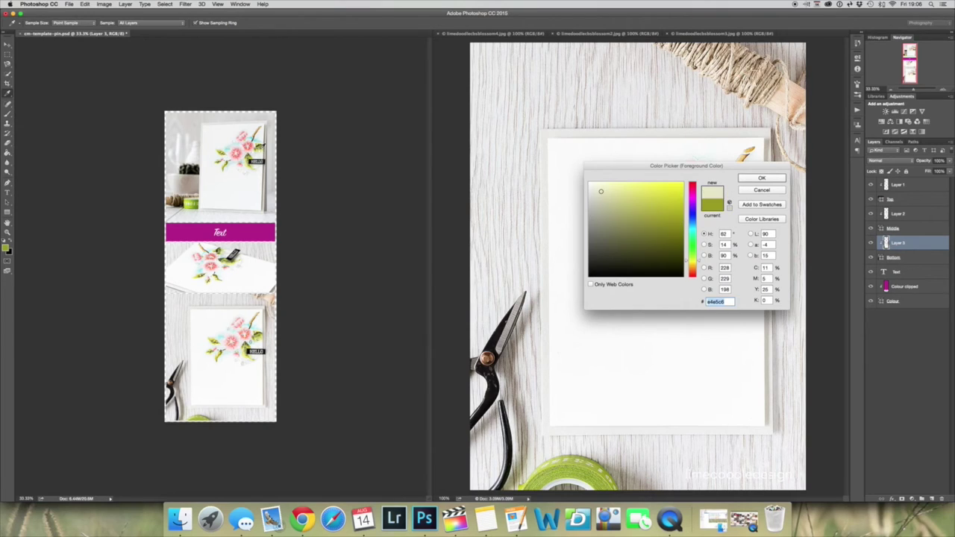
pyautogui.click(262, 149)
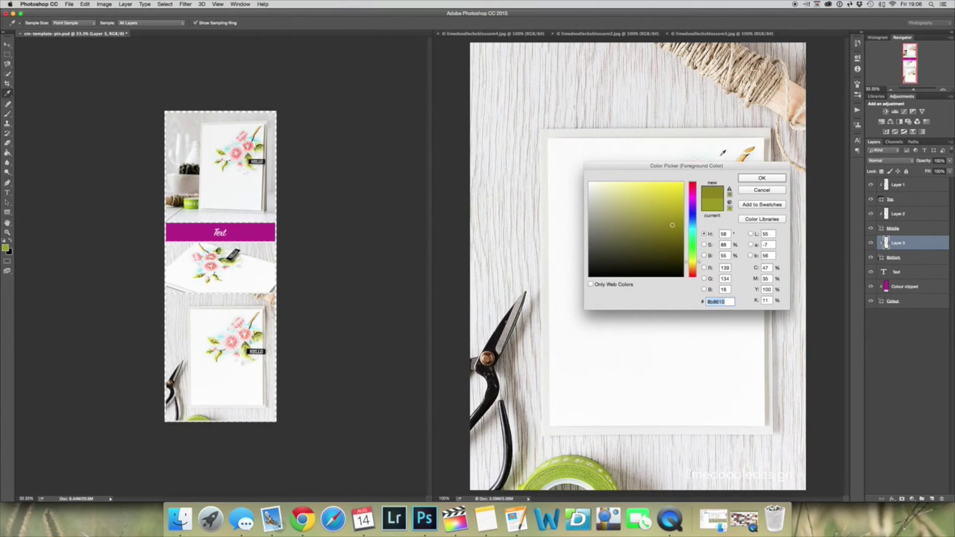
pyautogui.click(761, 179)
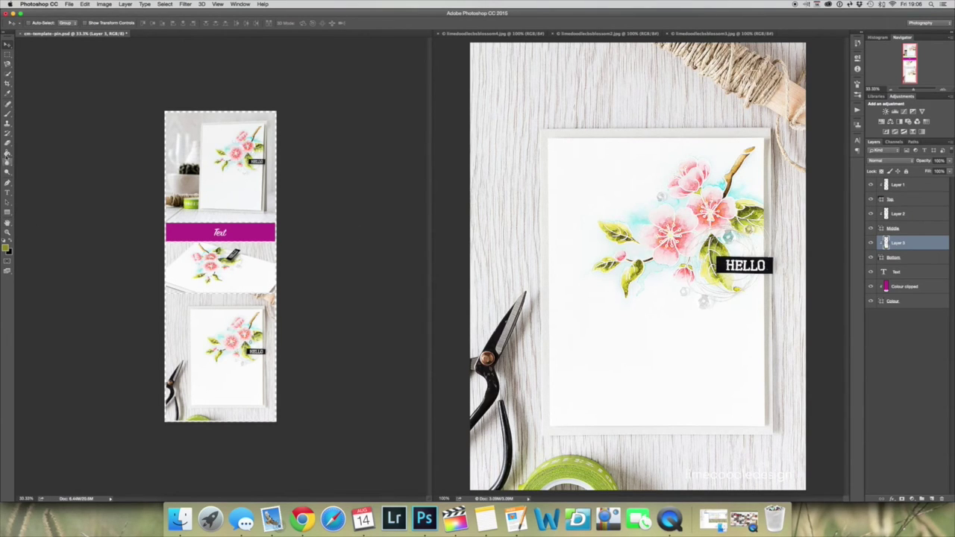
# Paint-bucket fill the magenta band on the Colour clipped layer with the olive green.
pyautogui.click(8, 153)
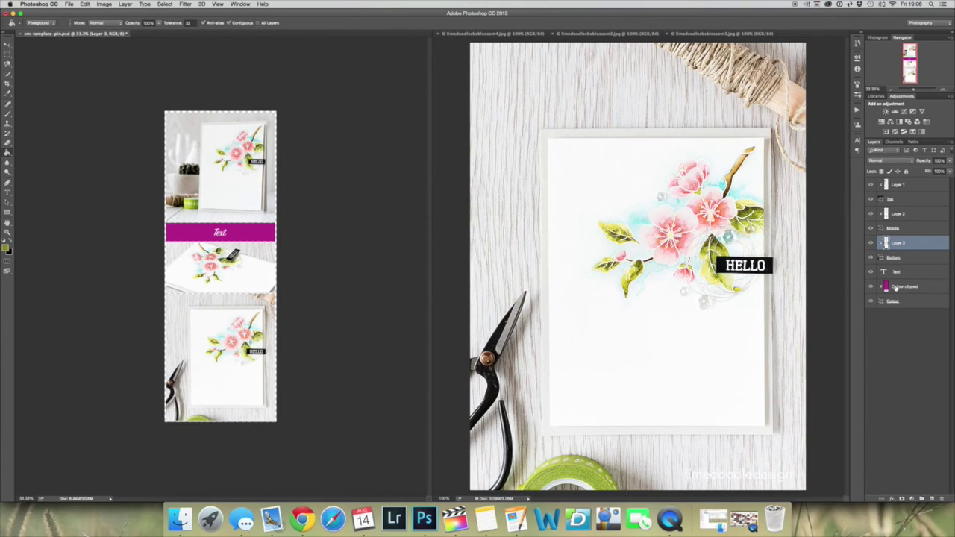
pyautogui.click(899, 287)
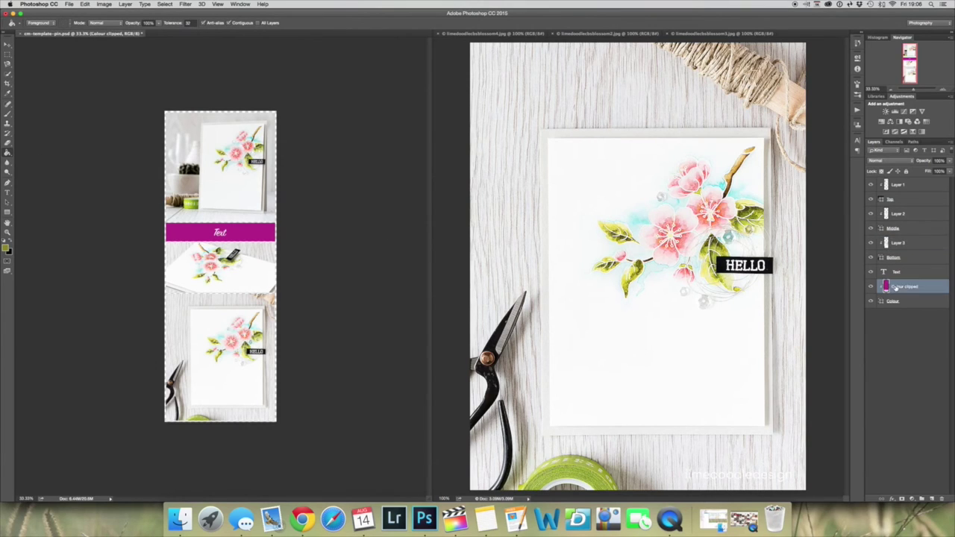
pyautogui.click(241, 230)
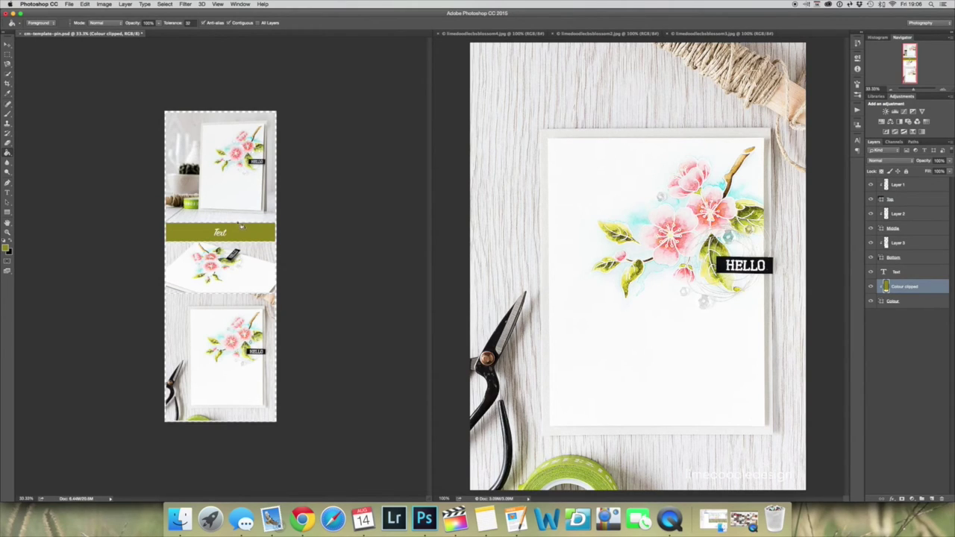
# Replace the placeholder Text with 'Zig Clean Color Brush Markers' and shift it so it all shows.
pyautogui.click(7, 192)
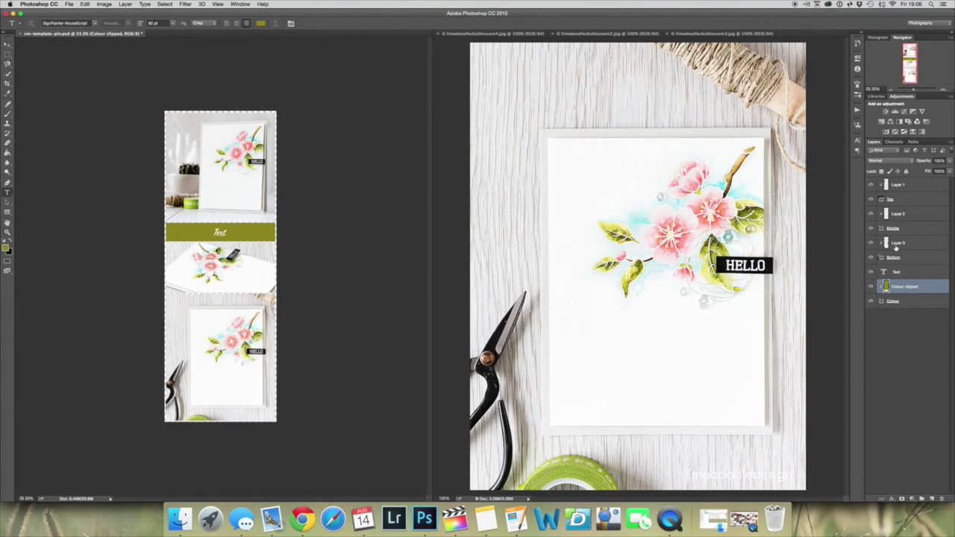
pyautogui.click(903, 272)
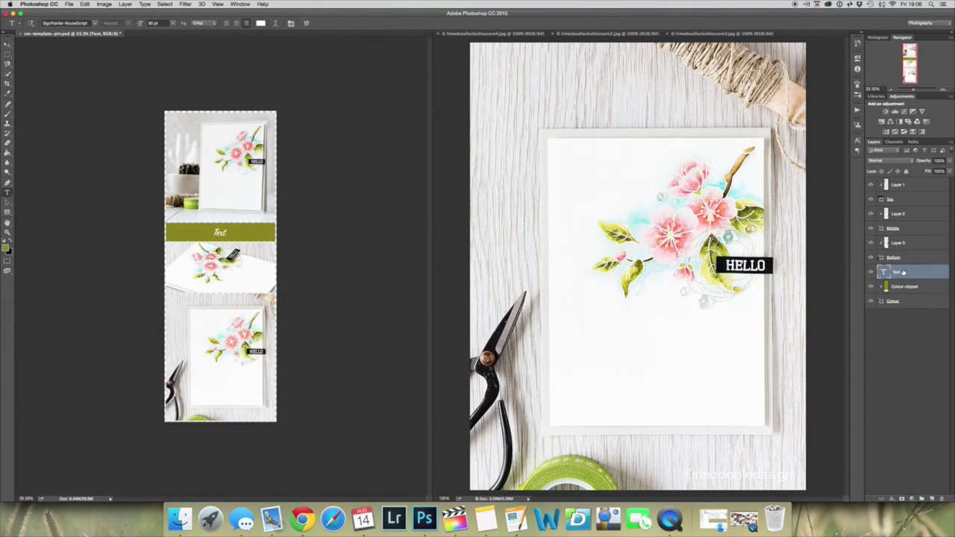
pyautogui.click(221, 233)
pyautogui.press('BackSpace')
pyautogui.press('BackSpace')
pyautogui.press('BackSpace')
pyautogui.press('BackSpace')
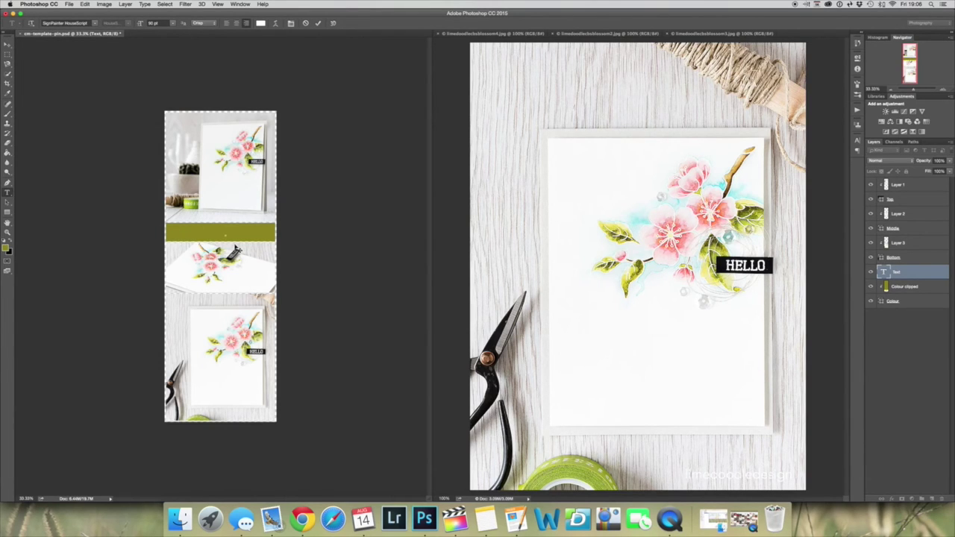
pyautogui.write('Zig Cle')
pyautogui.write('an Color.')
pyautogui.write(' Brush Ma')
pyautogui.write('rkers')
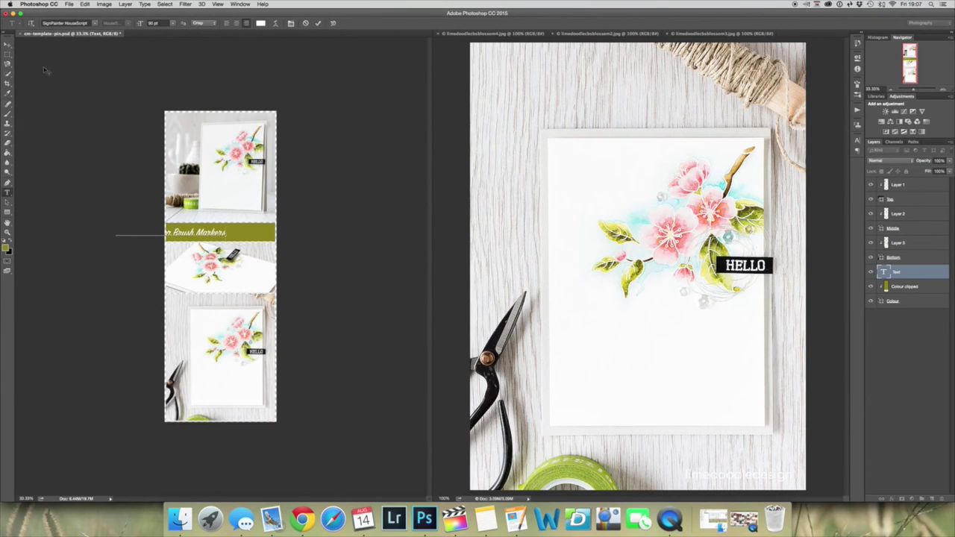
pyautogui.click(8, 45)
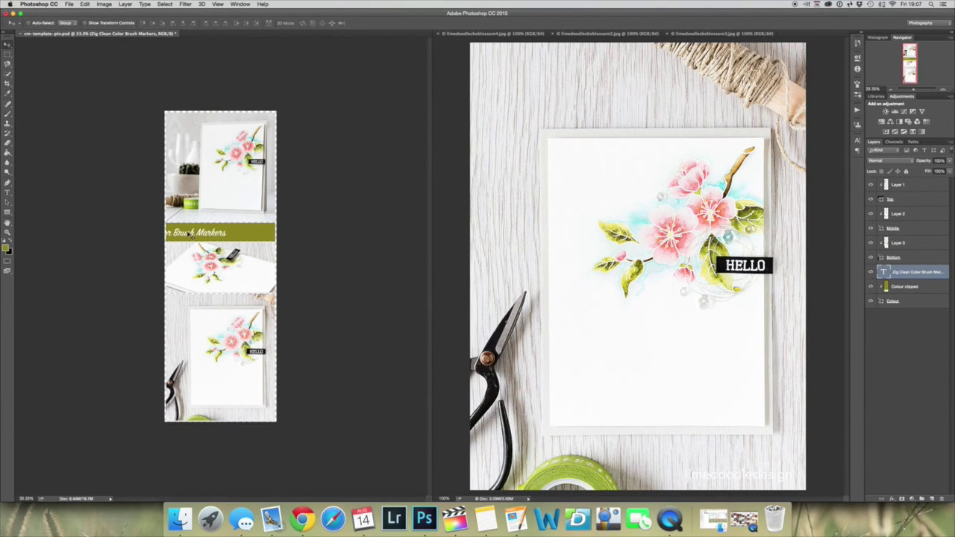
pyautogui.moveTo(191, 233); pyautogui.dragTo(245, 232)
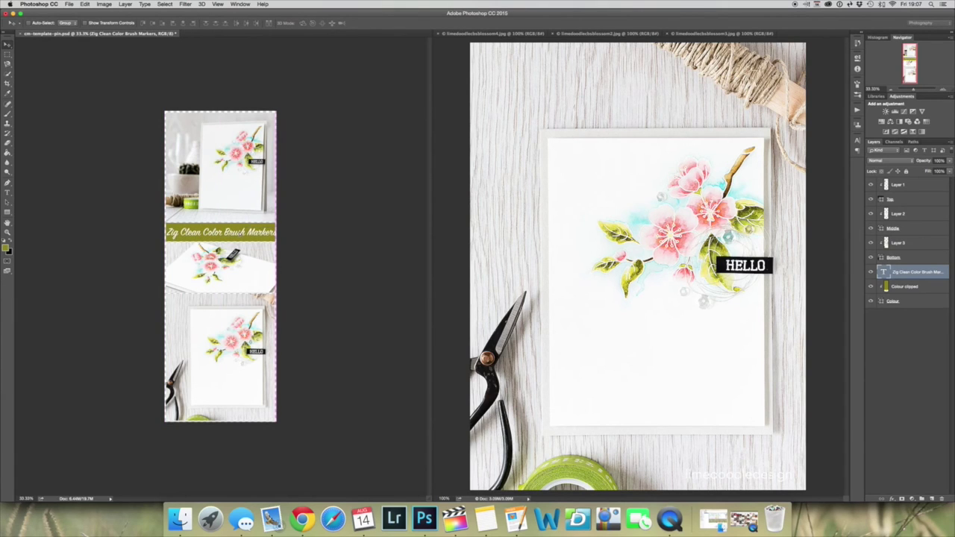
# Resize the banner text to 80 pt and centre it within the olive band.
pyautogui.click(8, 193)
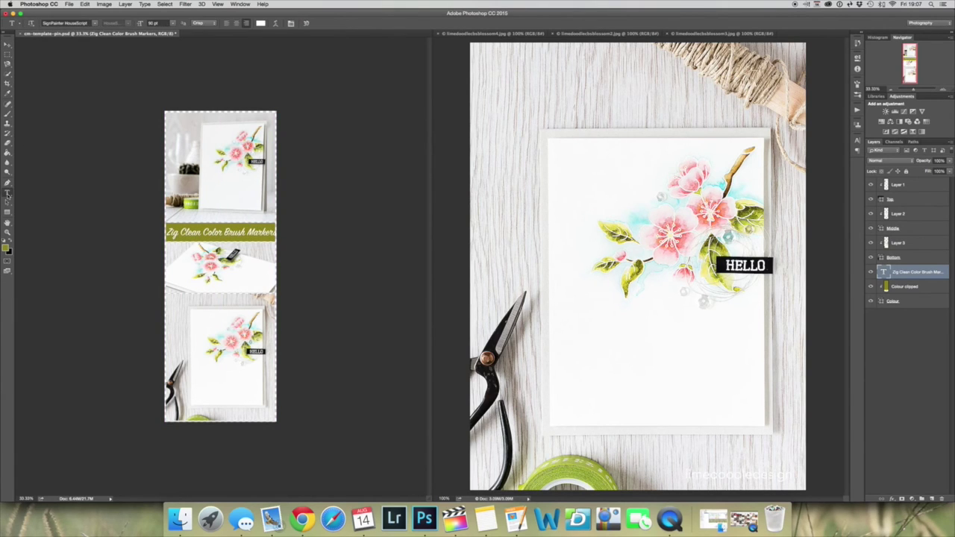
pyautogui.tripleClick(215, 233)
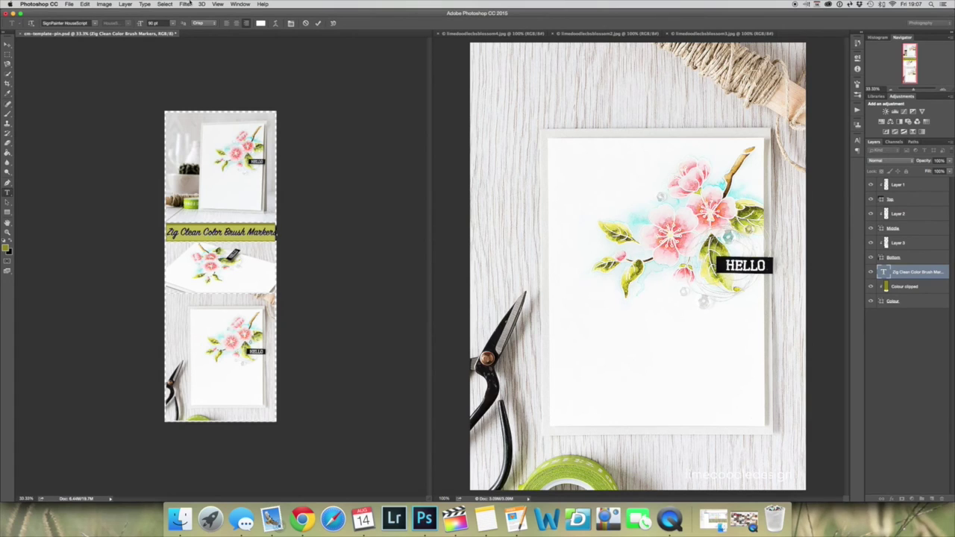
pyautogui.click(173, 23)
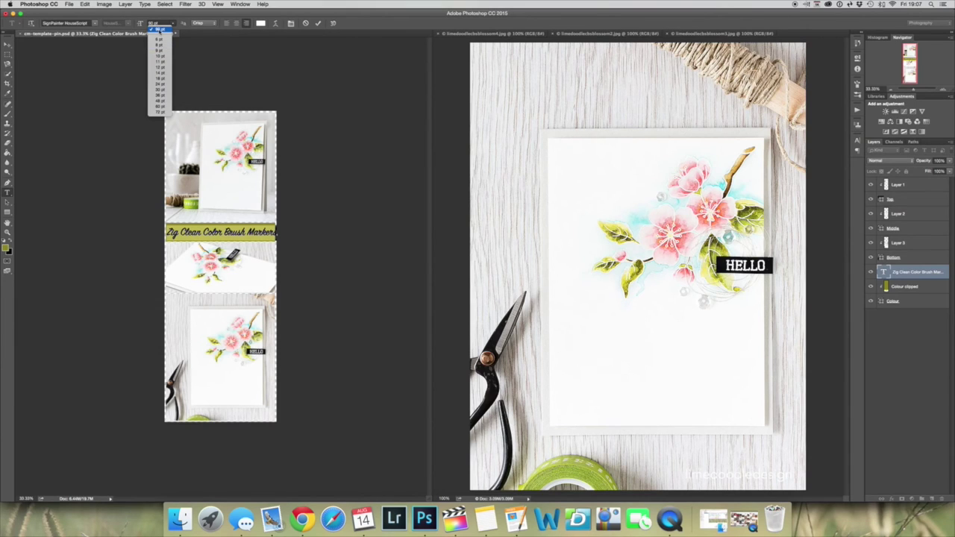
pyautogui.click(159, 29)
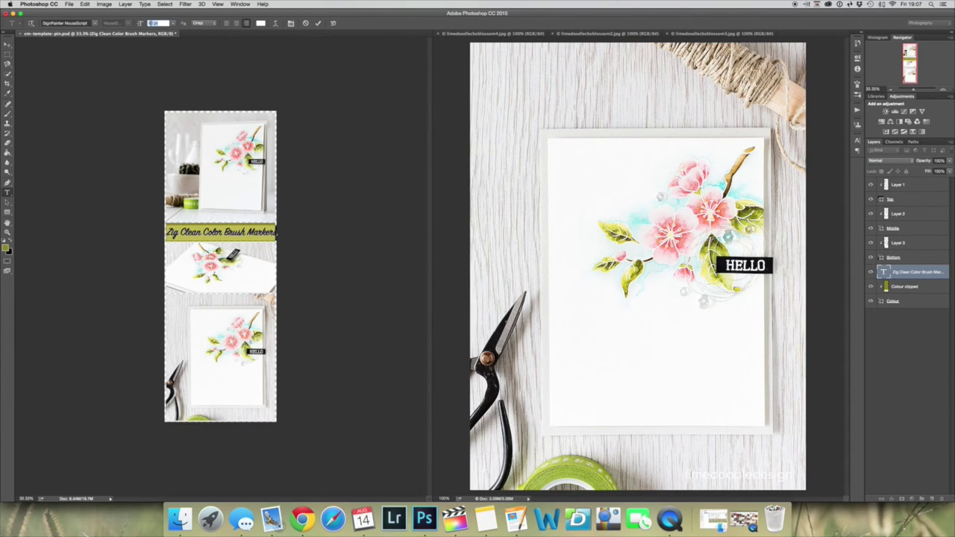
pyautogui.write('80')
pyautogui.press('Return')
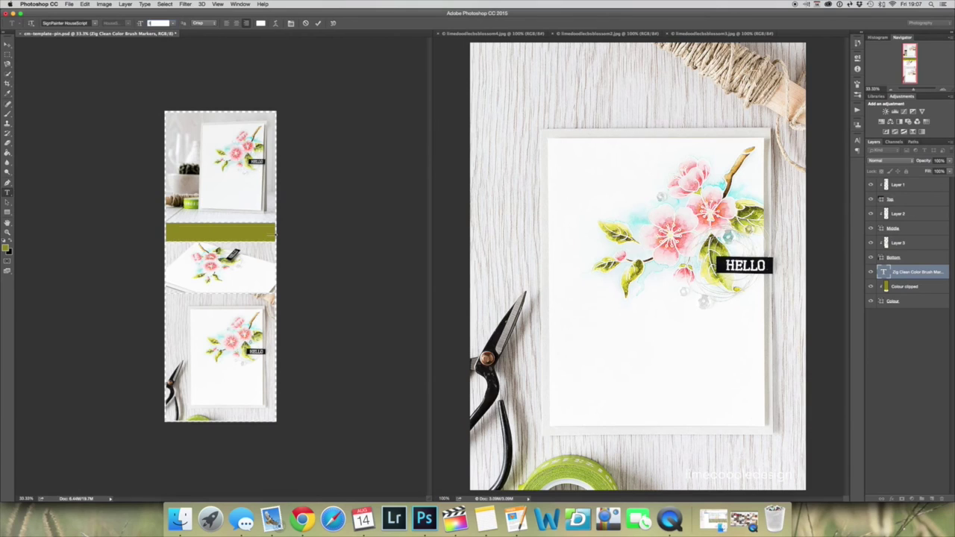
pyautogui.click(7, 43)
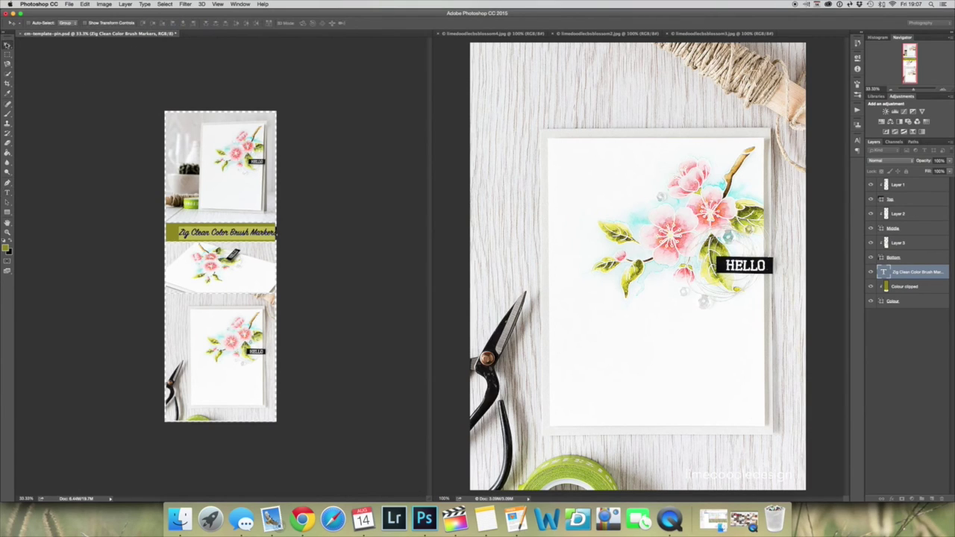
pyautogui.moveTo(217, 233); pyautogui.dragTo(221, 233)
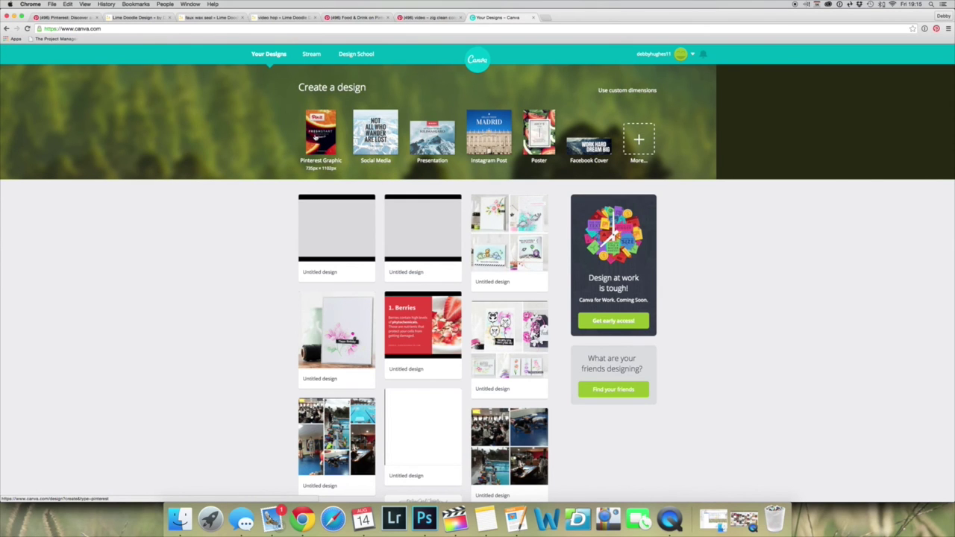
# Create a new Canva Pinterest Graphic and apply the one-tall-left, two-stacked-right grid.
pyautogui.click(317, 137)
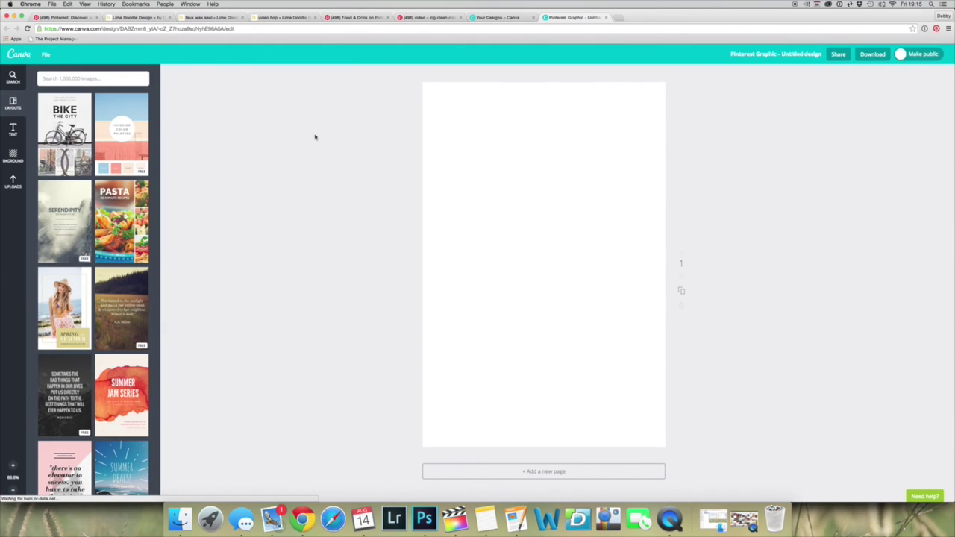
pyautogui.click(110, 80)
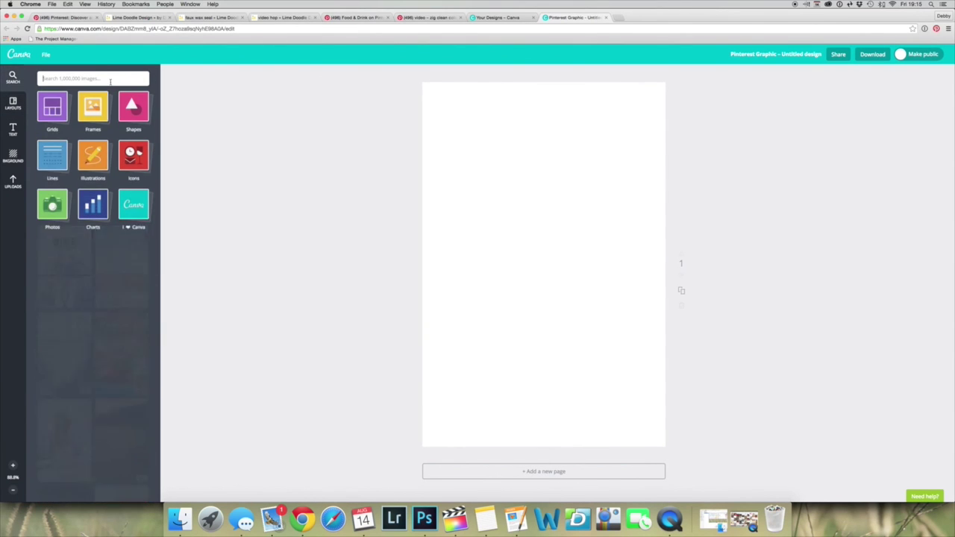
pyautogui.click(53, 110)
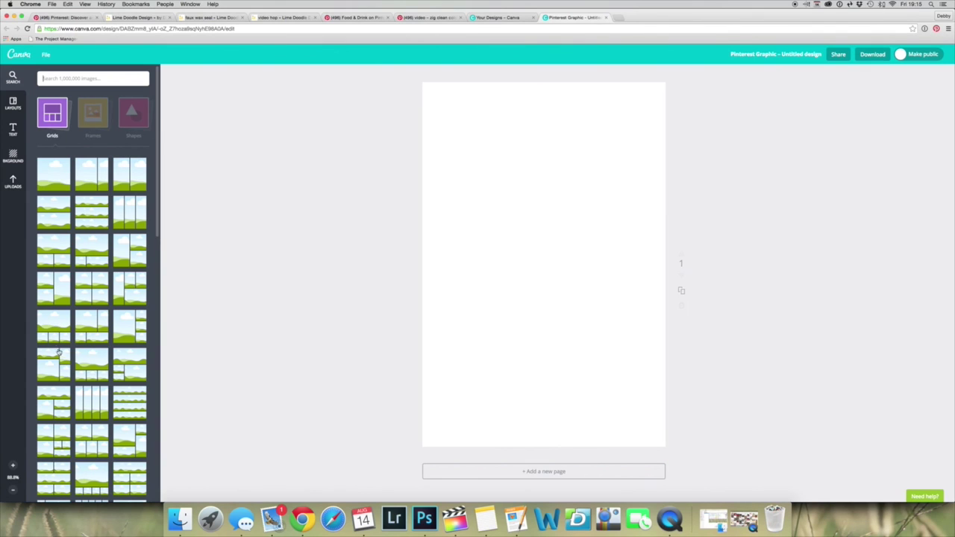
pyautogui.click(127, 250)
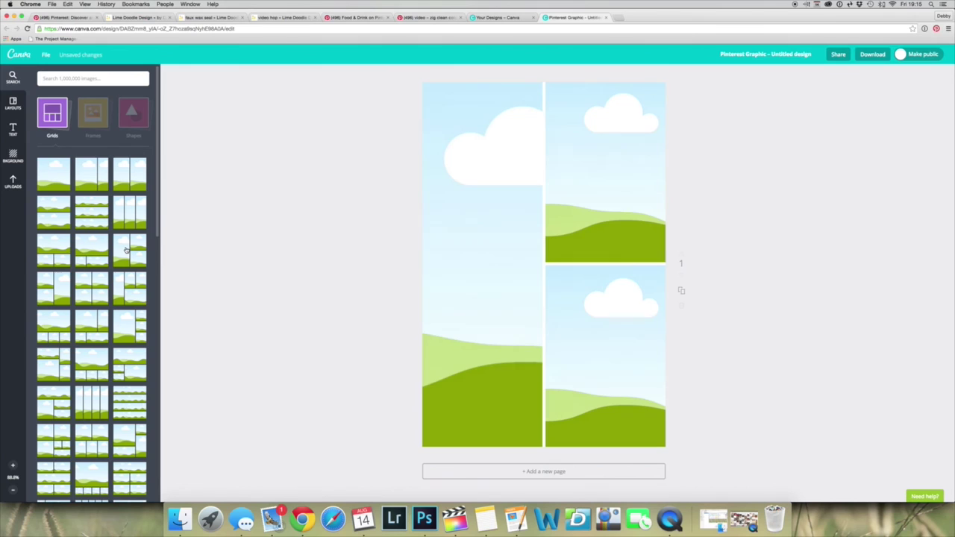